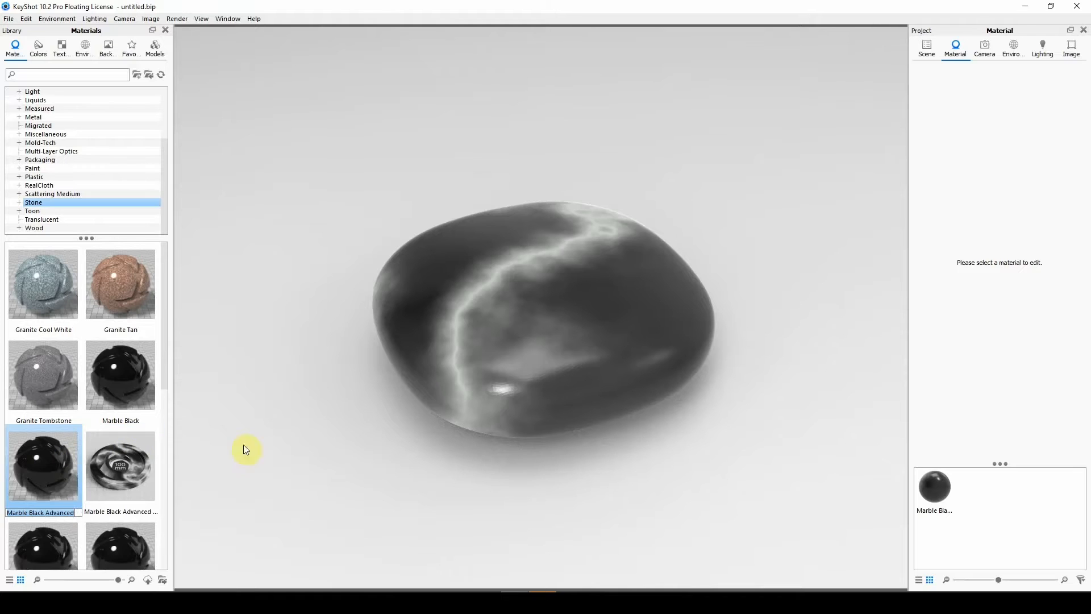
Open the marble stone's material graph and show the properties of the Marble node feeding the Color Composite source.
{"action": "left_click_drag", "start_coordinate": [550, 321], "coordinate": [534, 378]}
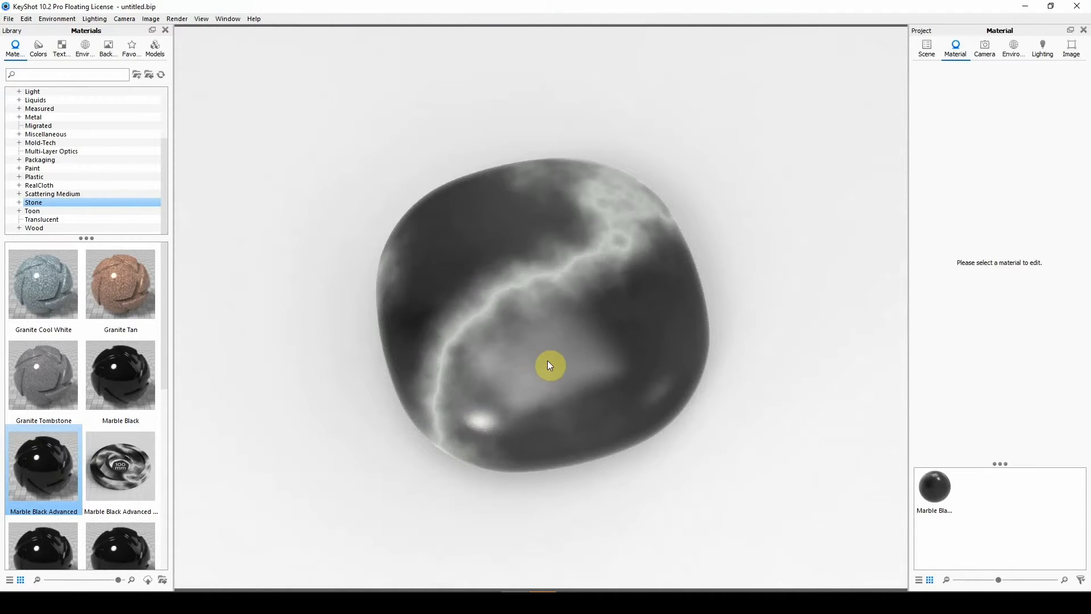
{"action": "double_click", "coordinate": [547, 361]}
{"action": "left_click", "coordinate": [933, 96]}
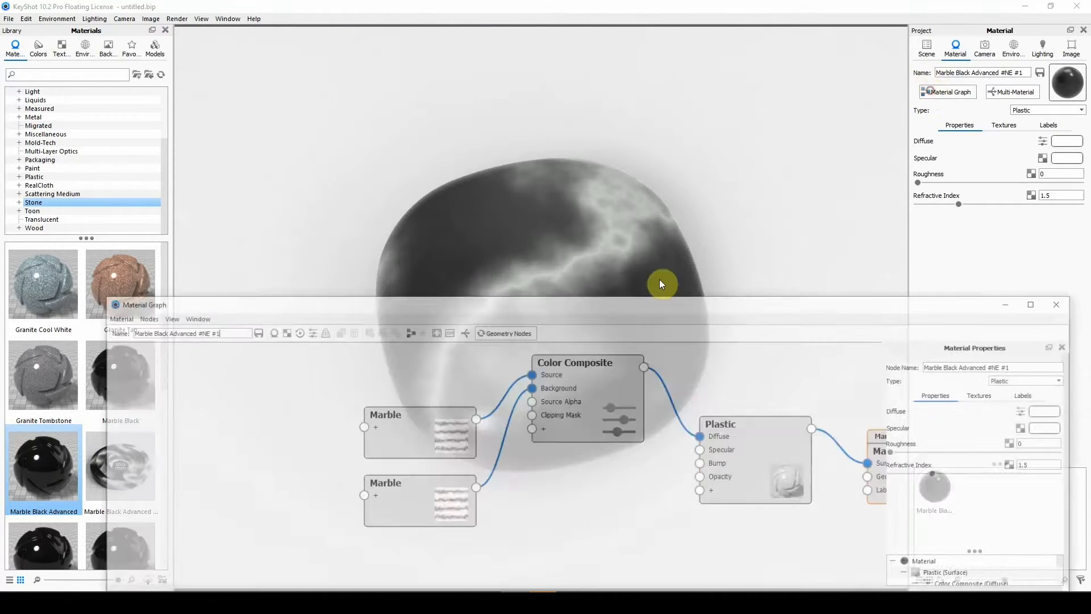
{"action": "left_click_drag", "start_coordinate": [584, 239], "coordinate": [560, 134]}
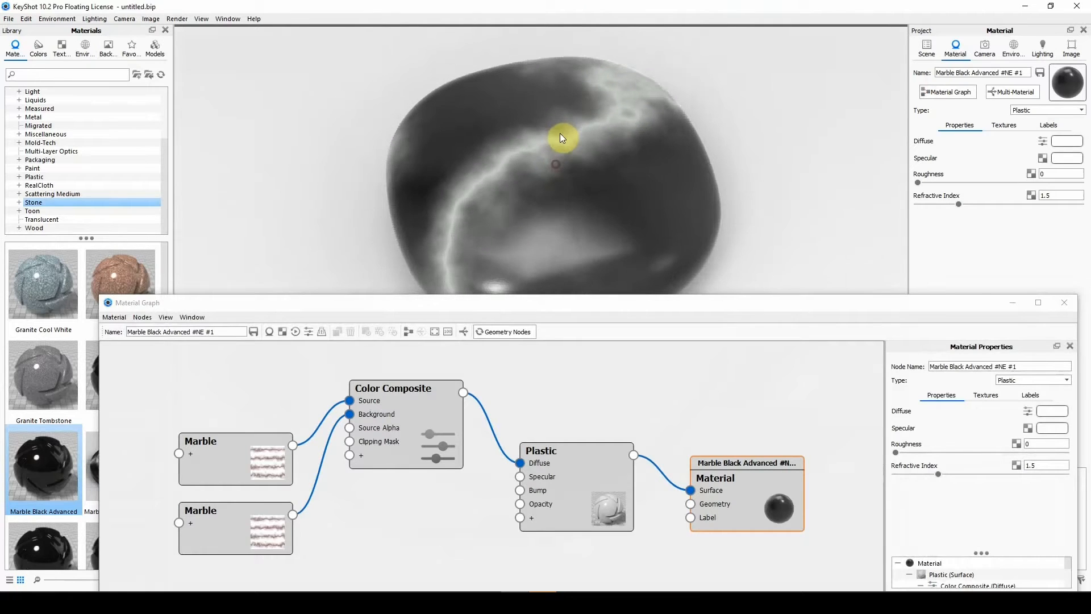
{"action": "left_click", "coordinate": [403, 333]}
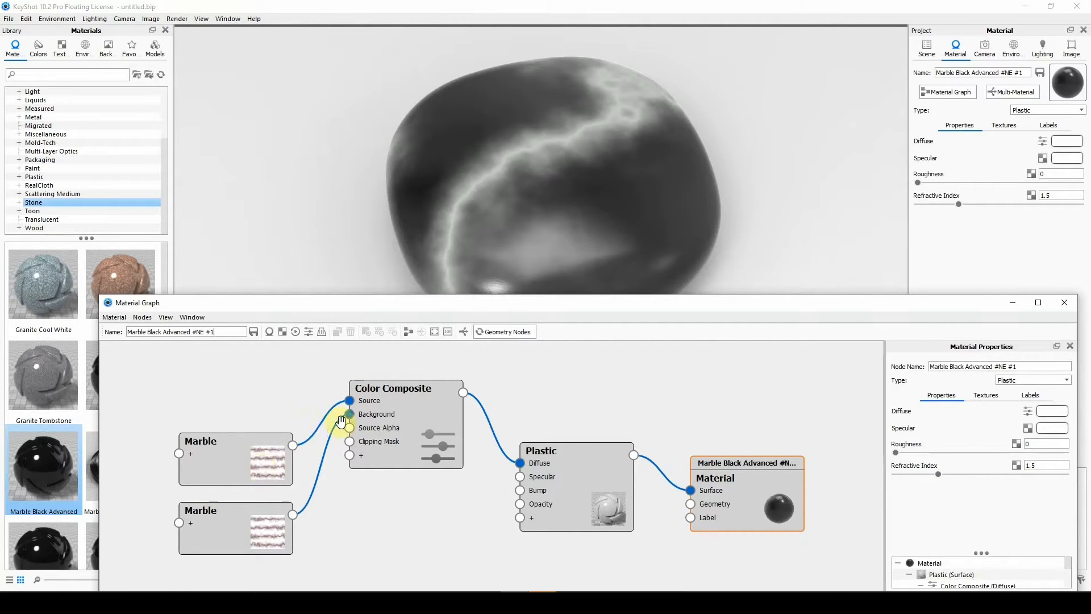
{"action": "left_click", "coordinate": [261, 476]}
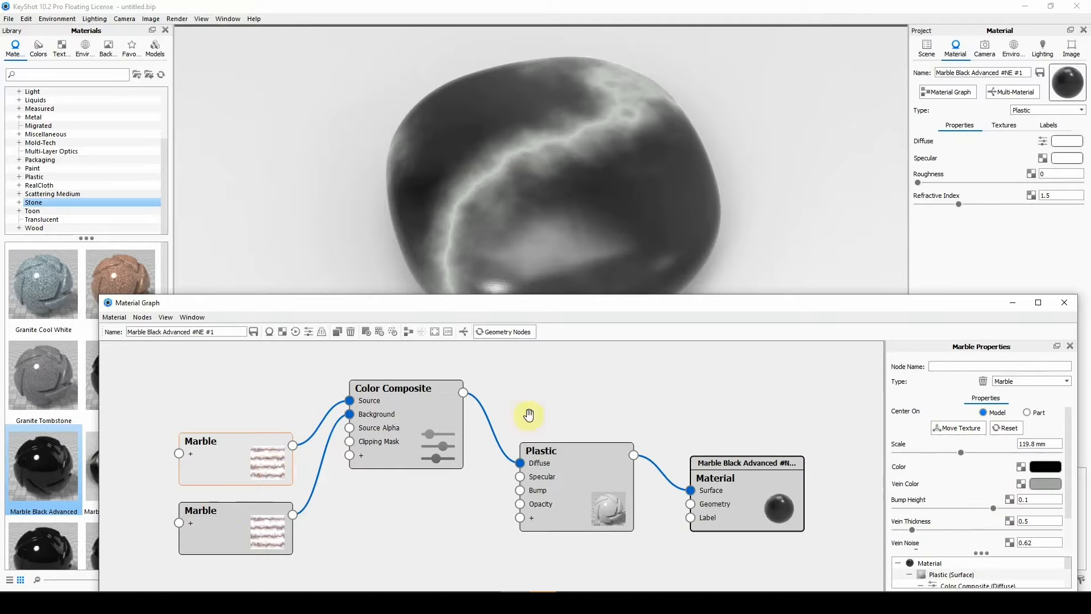
Close the material graph and show the settings of the stone material's Diffuse texture.
{"action": "left_click", "coordinate": [1064, 307]}
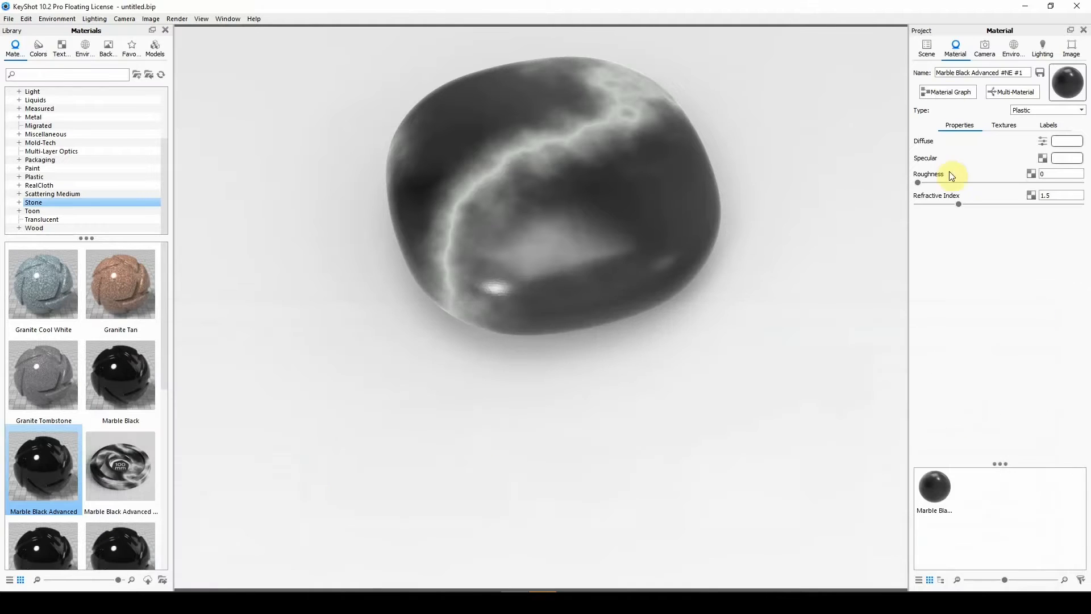
{"action": "left_click", "coordinate": [1002, 126]}
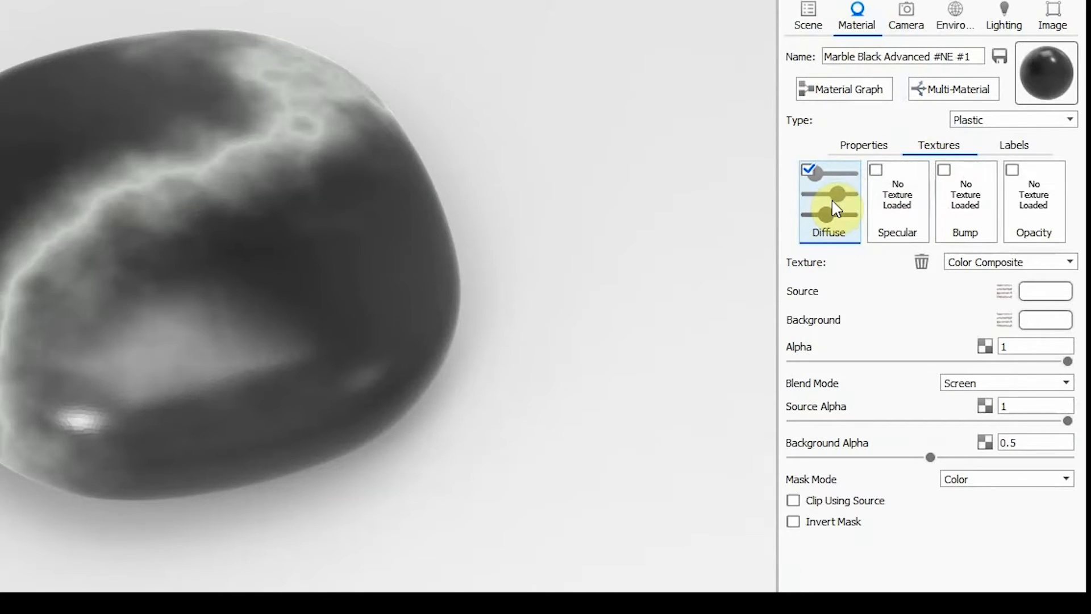
{"action": "left_click", "coordinate": [832, 202]}
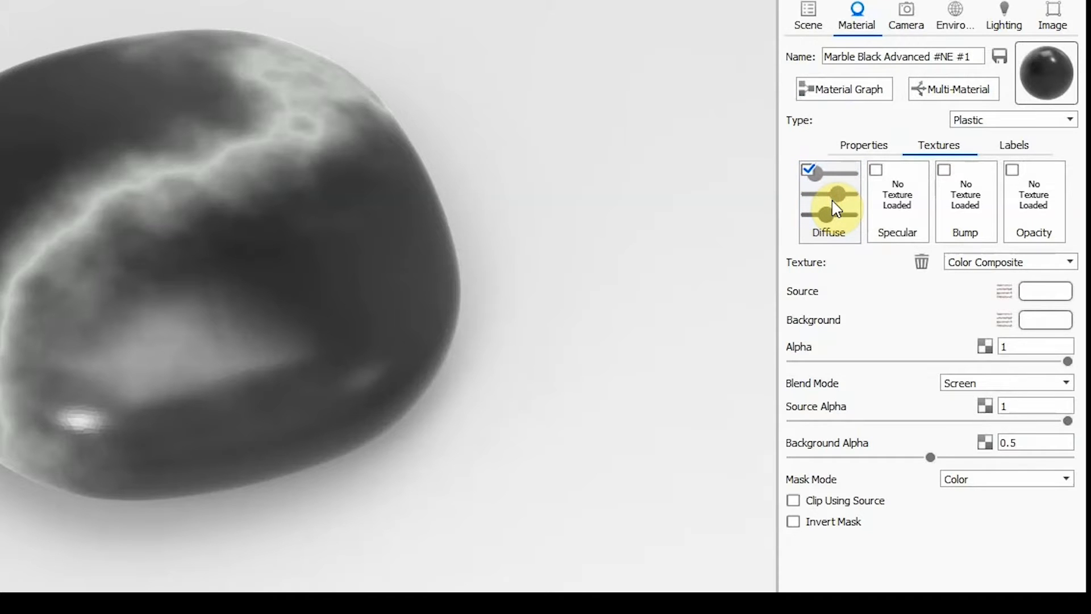
Reopen the material graph and set the source Marble node's Vein Thickness to 0.625.
{"action": "left_click", "coordinate": [832, 90]}
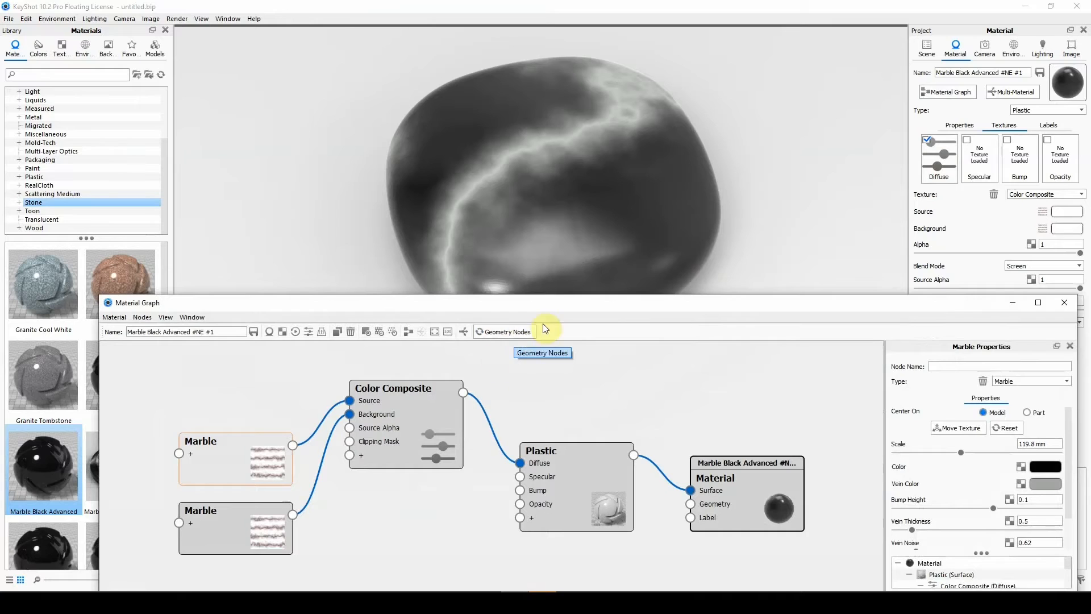
{"action": "left_click", "coordinate": [507, 321]}
{"action": "left_click_drag", "start_coordinate": [557, 302], "coordinate": [550, 317]}
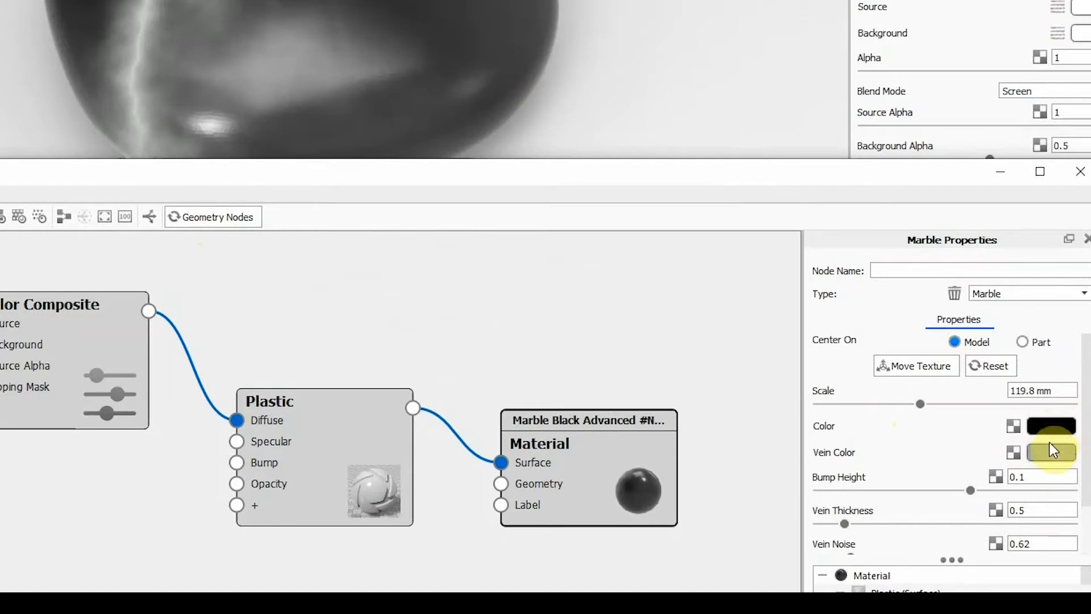
{"action": "scroll", "coordinate": [913, 488], "scroll_direction": "down", "scroll_amount": 1}
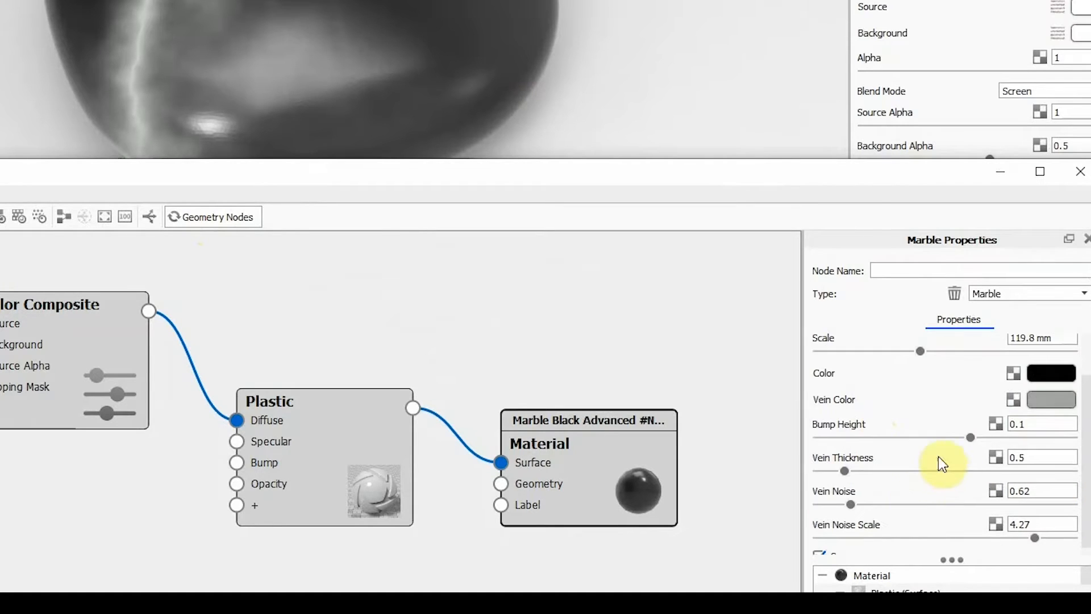
{"action": "scroll", "coordinate": [880, 512], "scroll_direction": "down", "scroll_amount": 1}
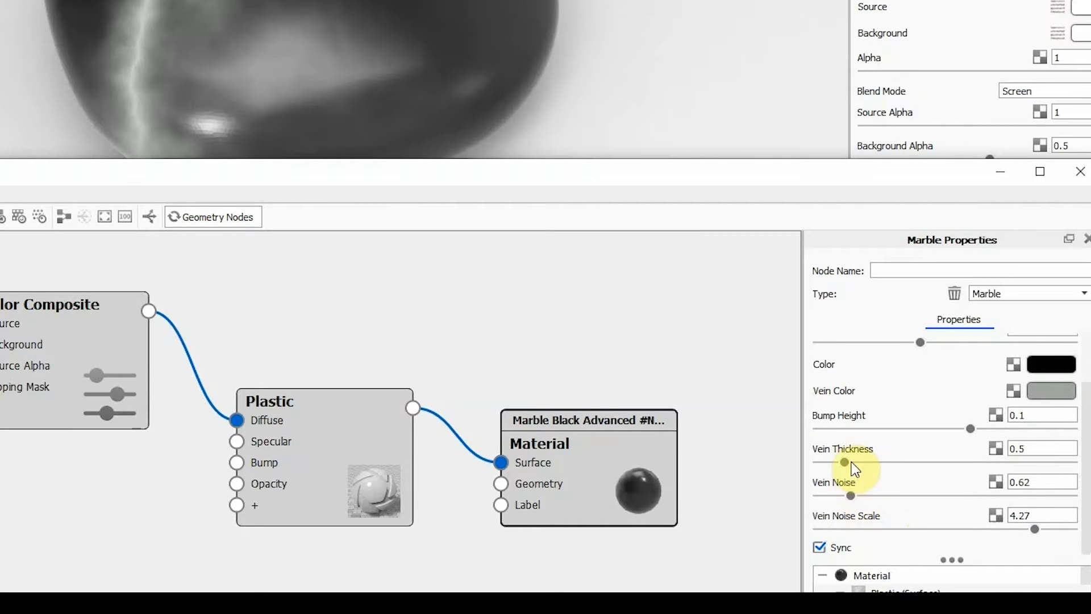
{"action": "left_click_drag", "start_coordinate": [844, 460], "coordinate": [915, 456]}
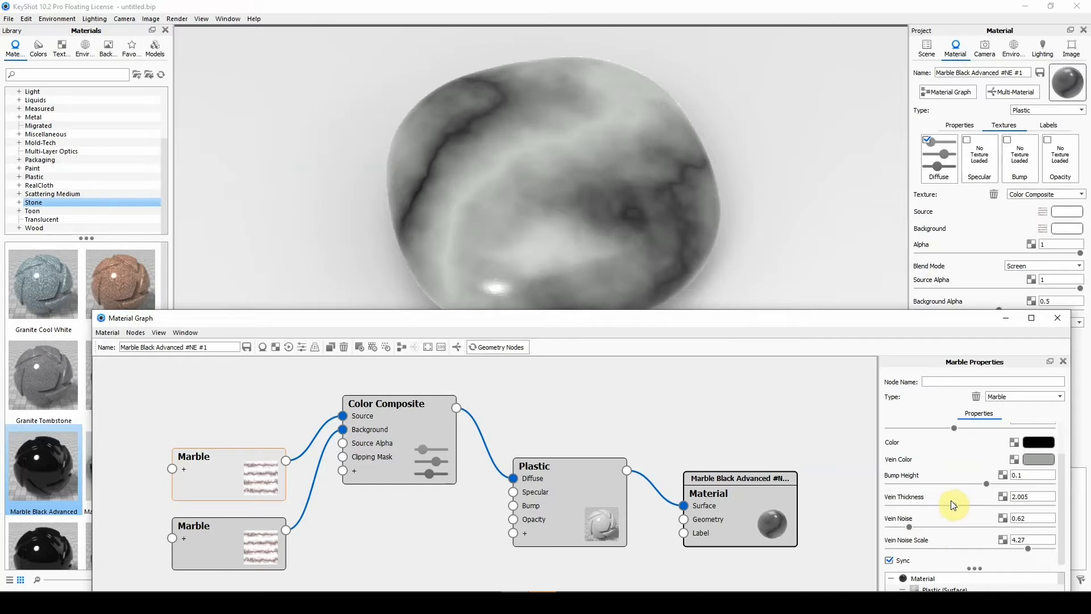
{"action": "left_click_drag", "start_coordinate": [952, 505], "coordinate": [911, 506]}
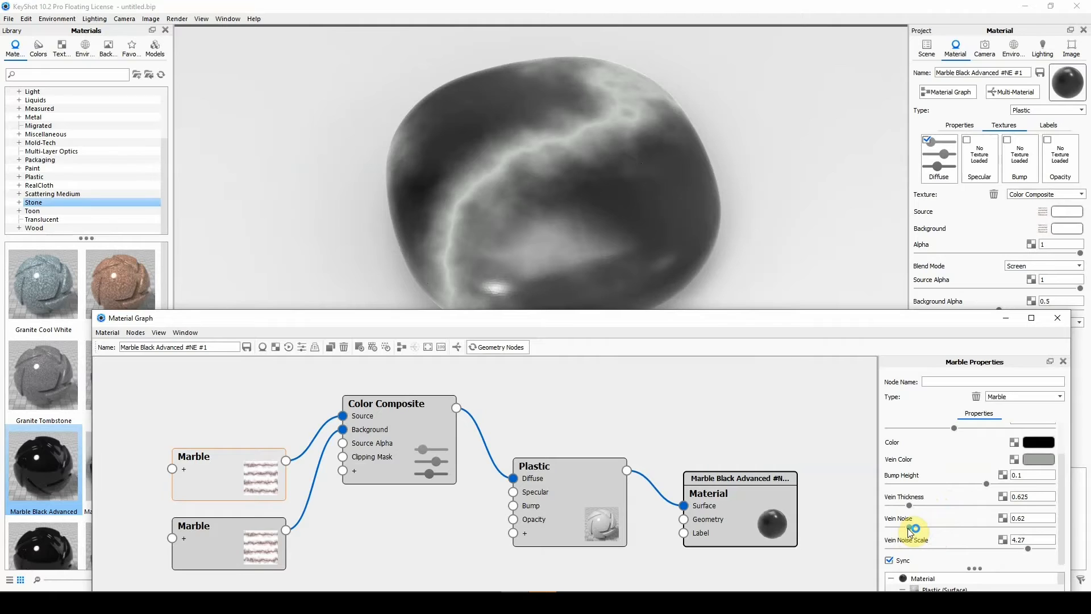
Set the source Marble node's Vein Noise to 1.62.
{"action": "left_click_drag", "start_coordinate": [900, 529], "coordinate": [886, 537]}
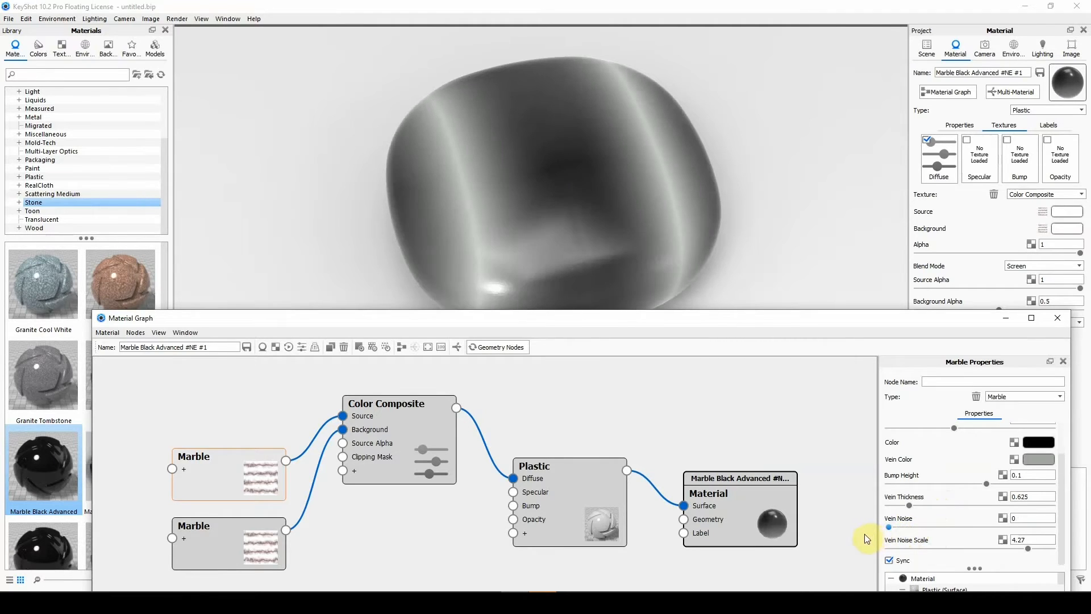
{"action": "left_click_drag", "start_coordinate": [888, 527], "coordinate": [931, 523]}
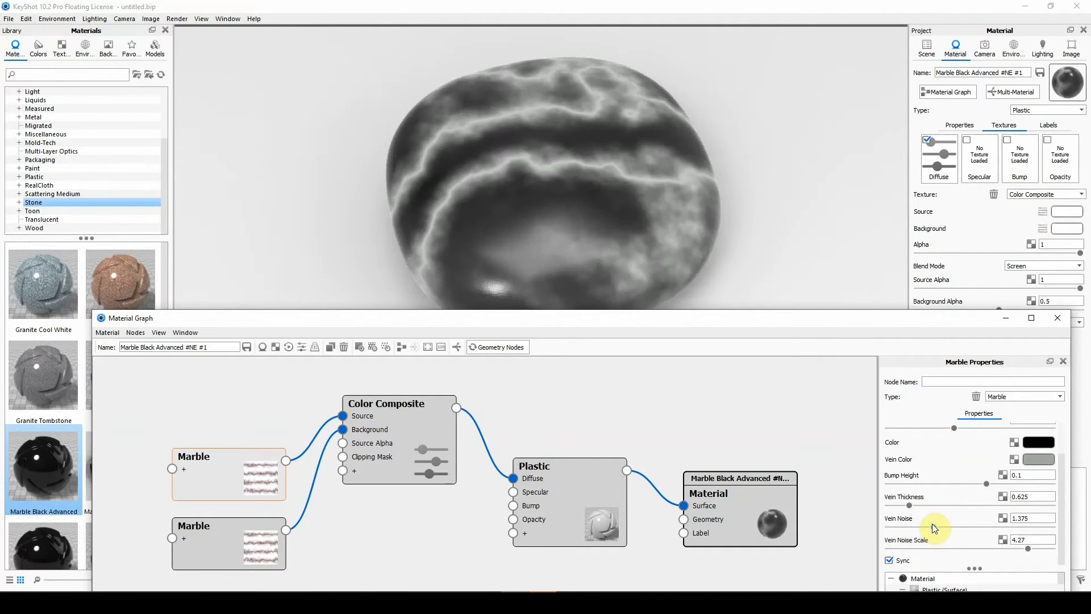
{"action": "left_click_drag", "start_coordinate": [931, 523], "coordinate": [940, 522]}
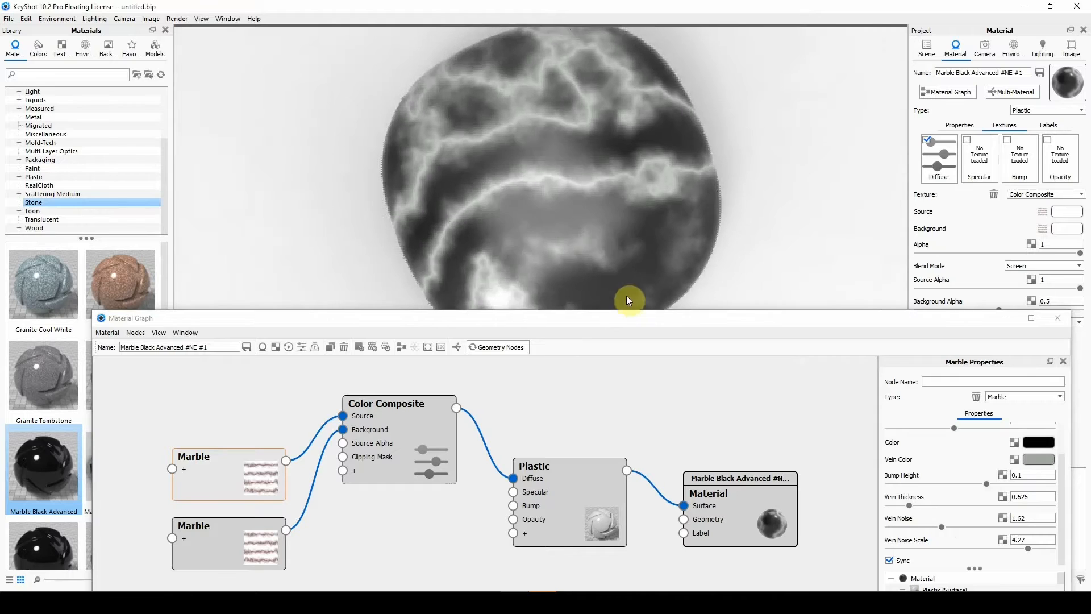
{"action": "left_click", "coordinate": [1033, 448]}
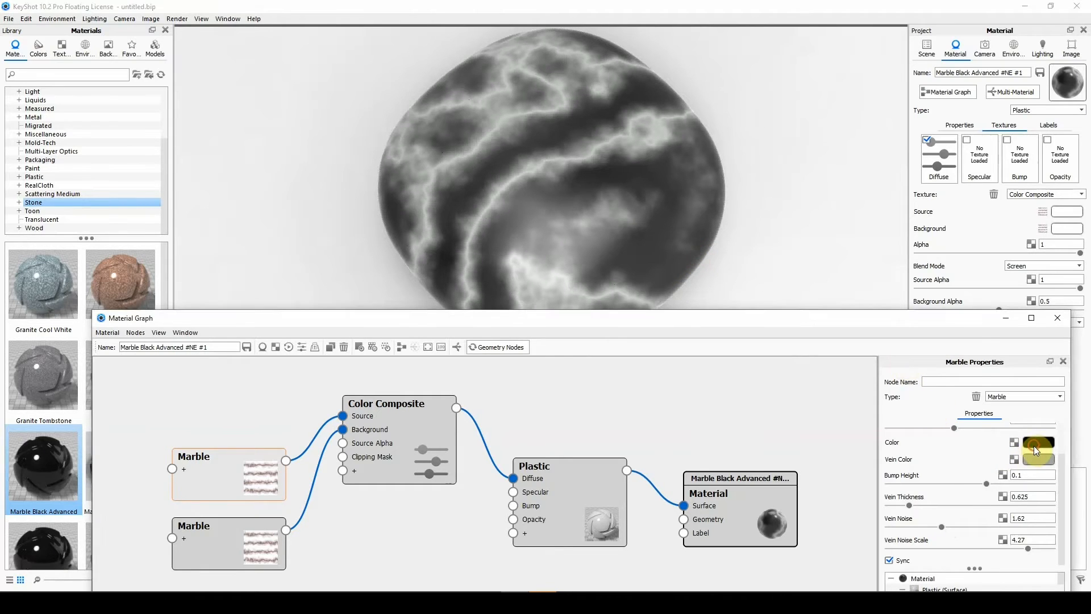
{"action": "left_click", "coordinate": [976, 400]}
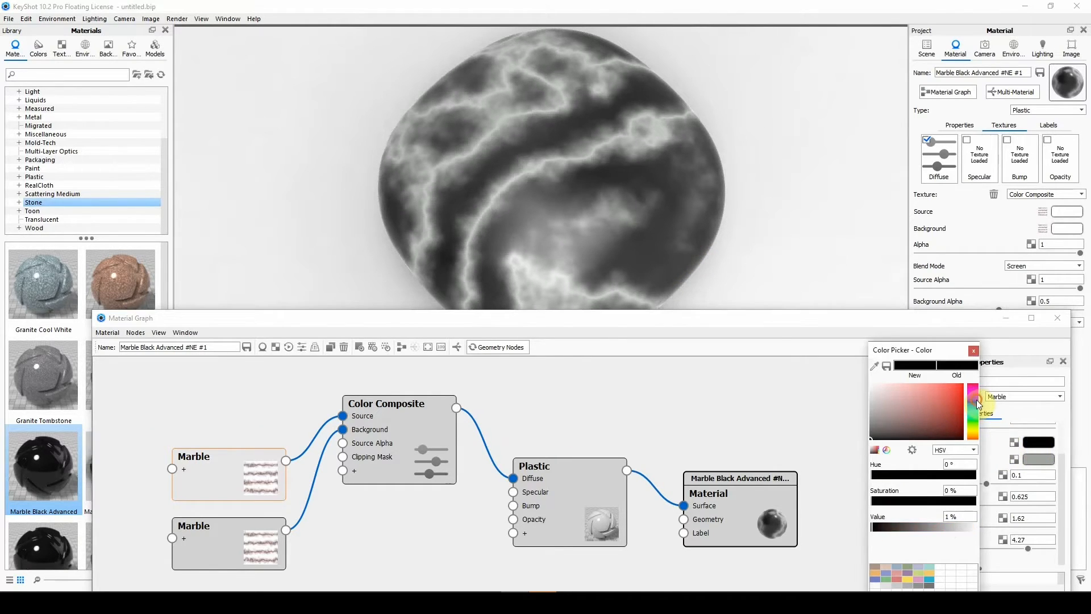
{"action": "left_click", "coordinate": [974, 403]}
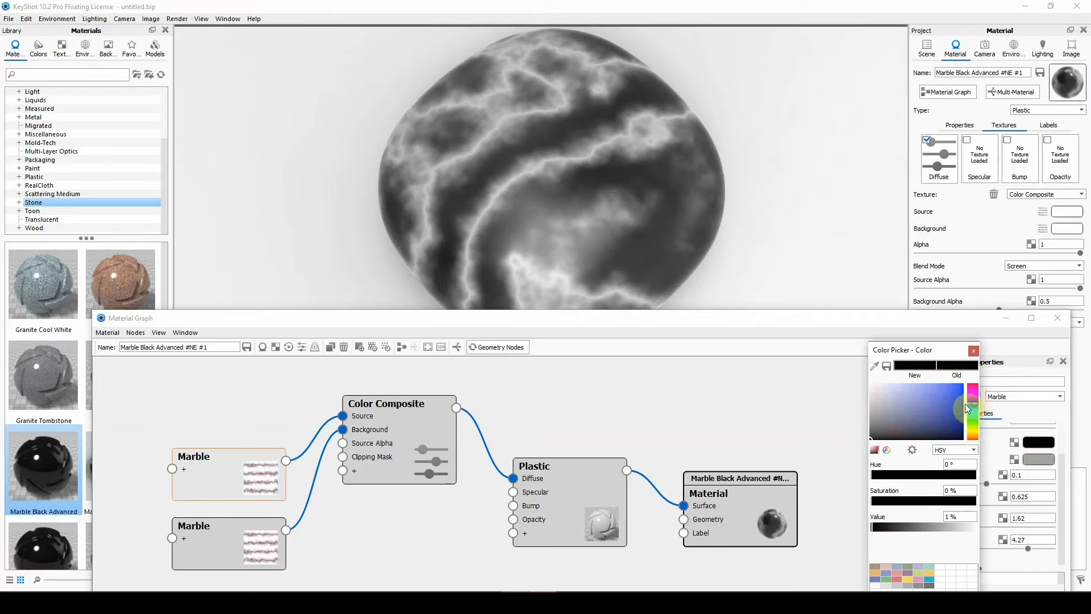
{"action": "left_click", "coordinate": [956, 405]}
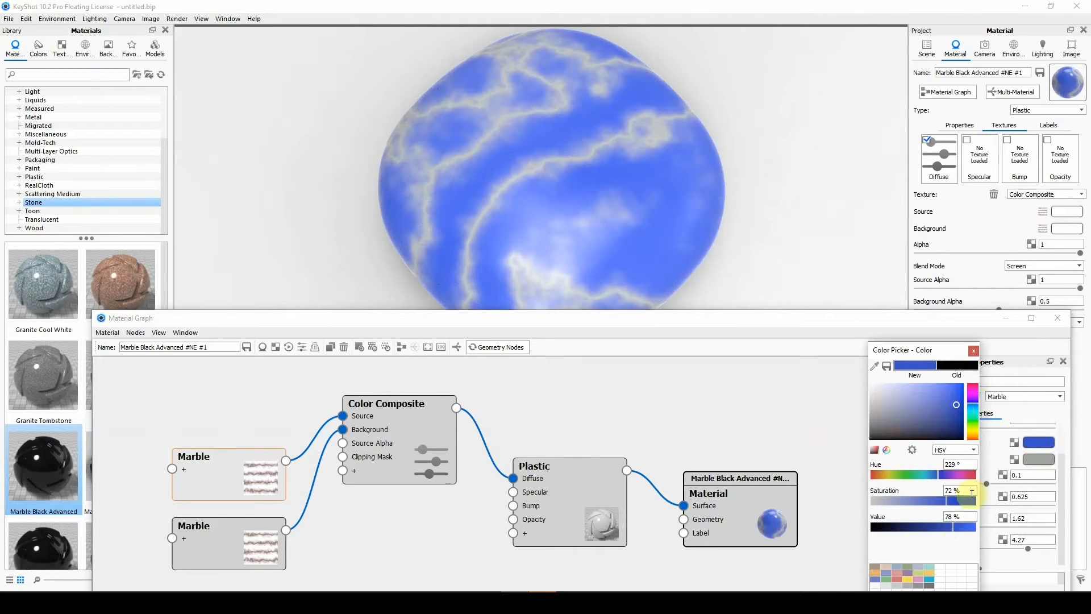
{"action": "left_click", "coordinate": [972, 352]}
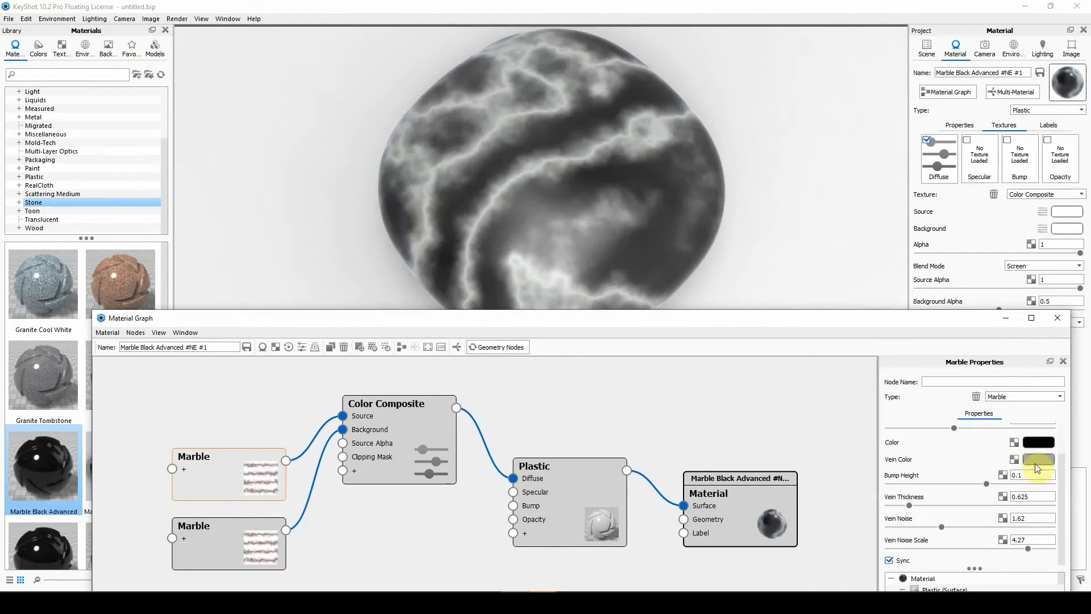
Set the Marble node's Color to purple with hue 275°, saturation 78% and value 77%.
{"action": "left_click", "coordinate": [1042, 444]}
{"action": "left_click", "coordinate": [973, 402]}
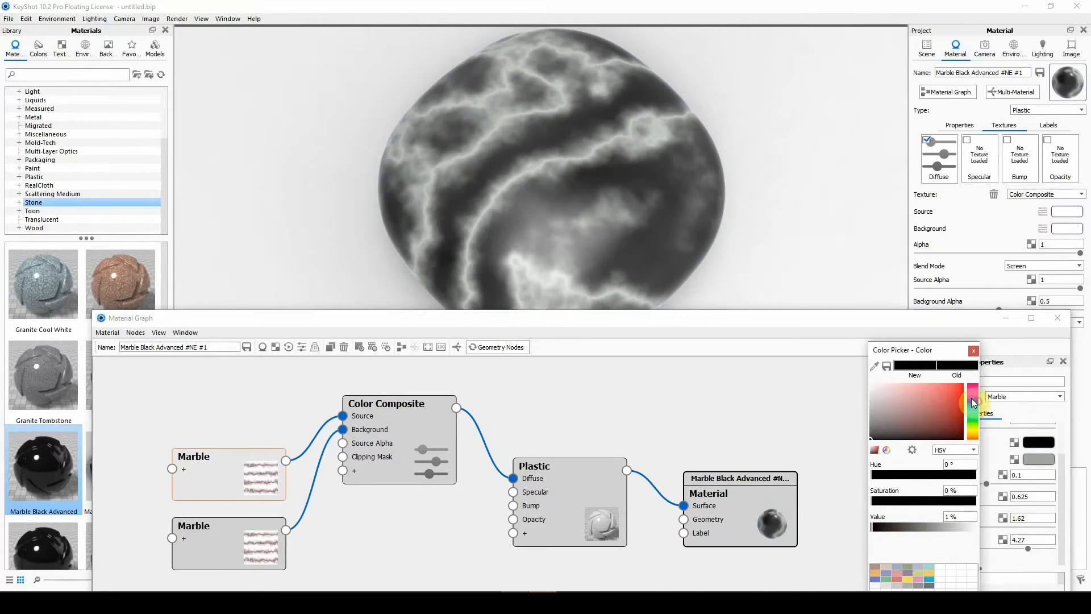
{"action": "left_click", "coordinate": [959, 406]}
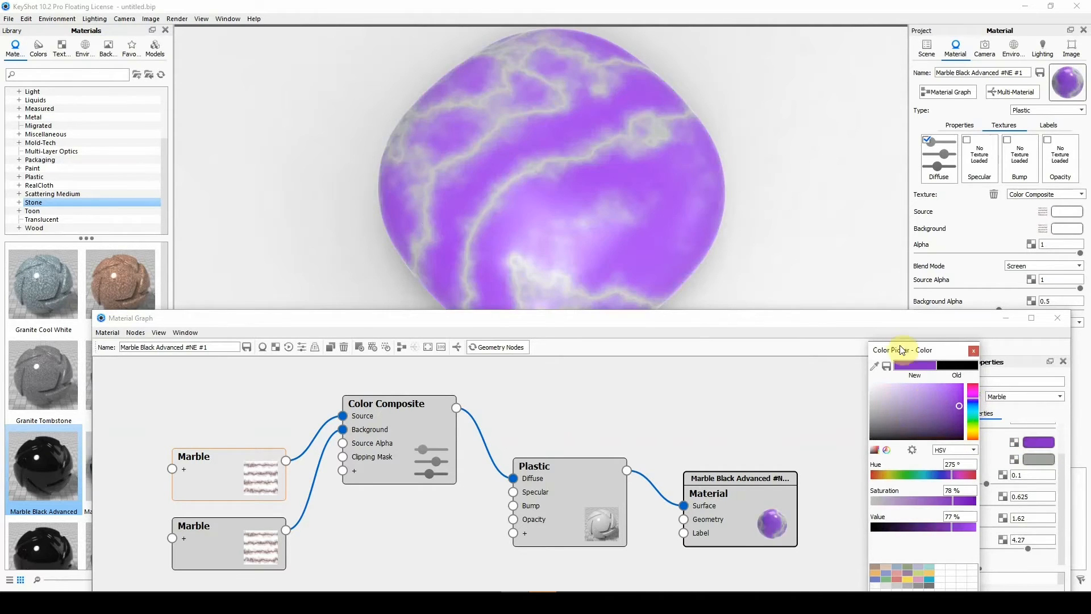
{"action": "left_click_drag", "start_coordinate": [915, 341], "coordinate": [908, 284]}
{"action": "left_click", "coordinate": [925, 554]}
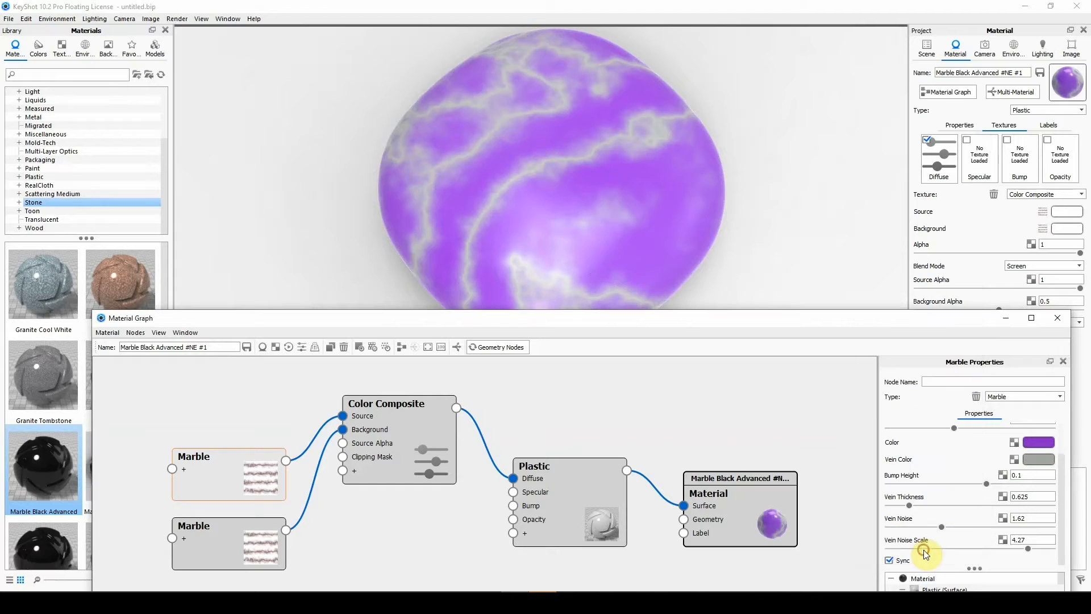
Set the Marble node's Vein Color to green with hue 139°, saturation 71% and value 80%, and close the material graph.
{"action": "left_click", "coordinate": [1031, 460]}
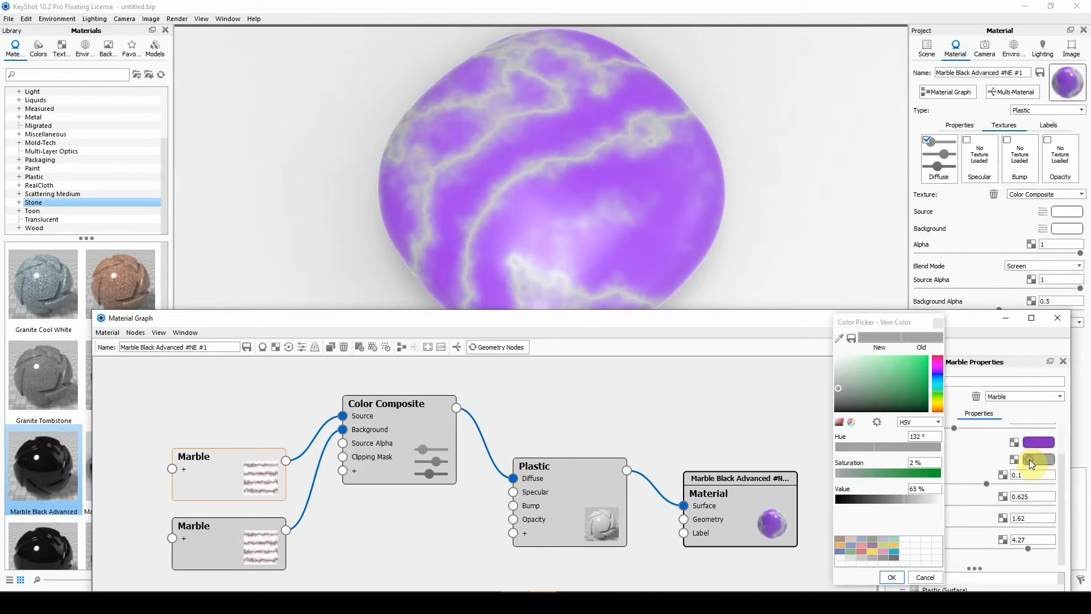
{"action": "left_click", "coordinate": [919, 376]}
{"action": "left_click", "coordinate": [895, 576]}
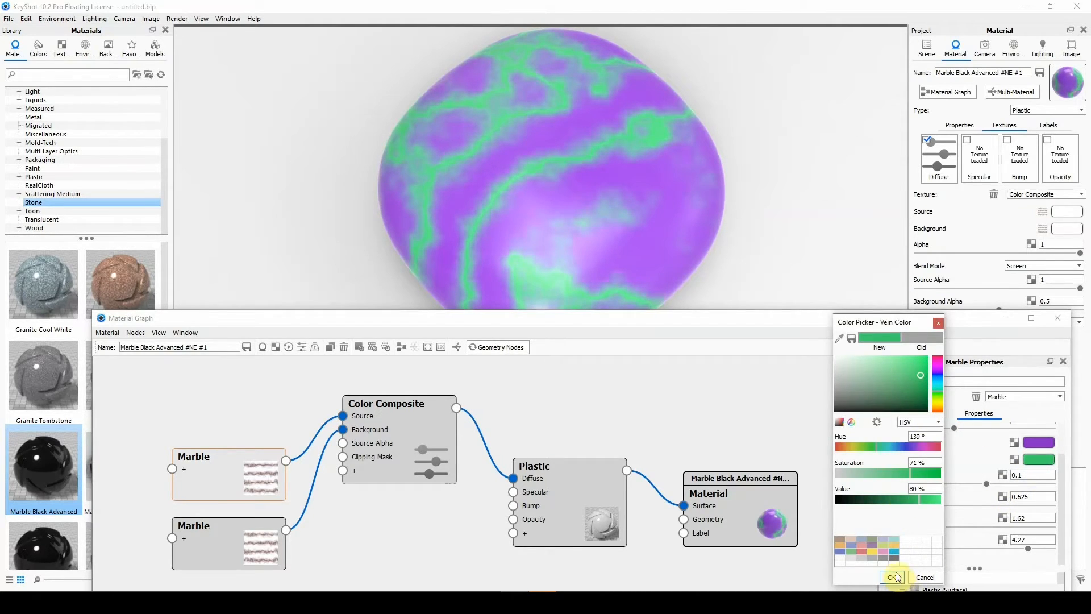
{"action": "left_click_drag", "start_coordinate": [642, 247], "coordinate": [500, 244]}
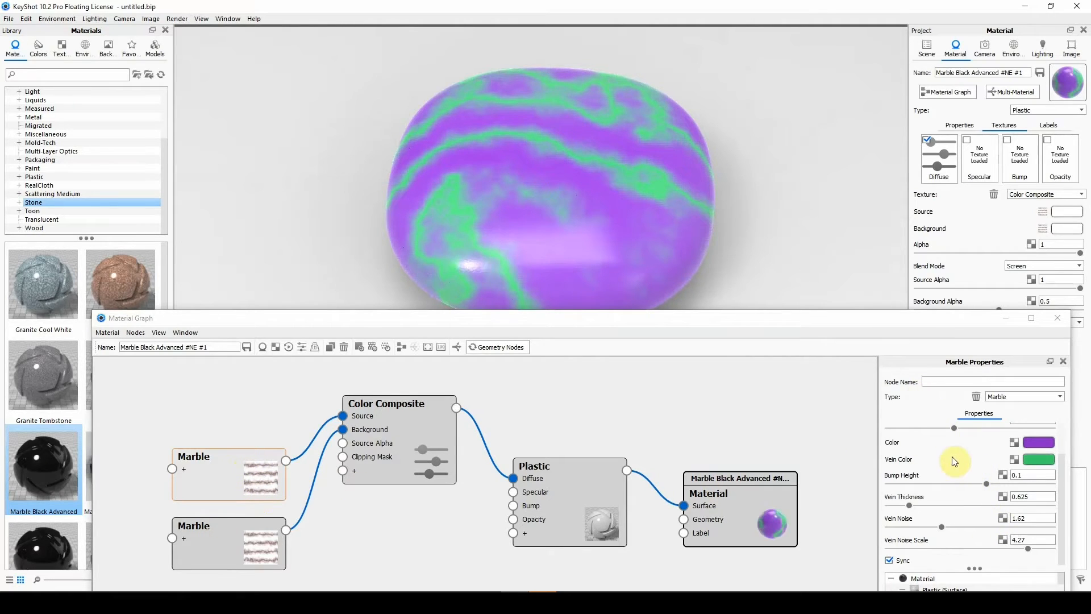
{"action": "left_click", "coordinate": [1055, 319]}
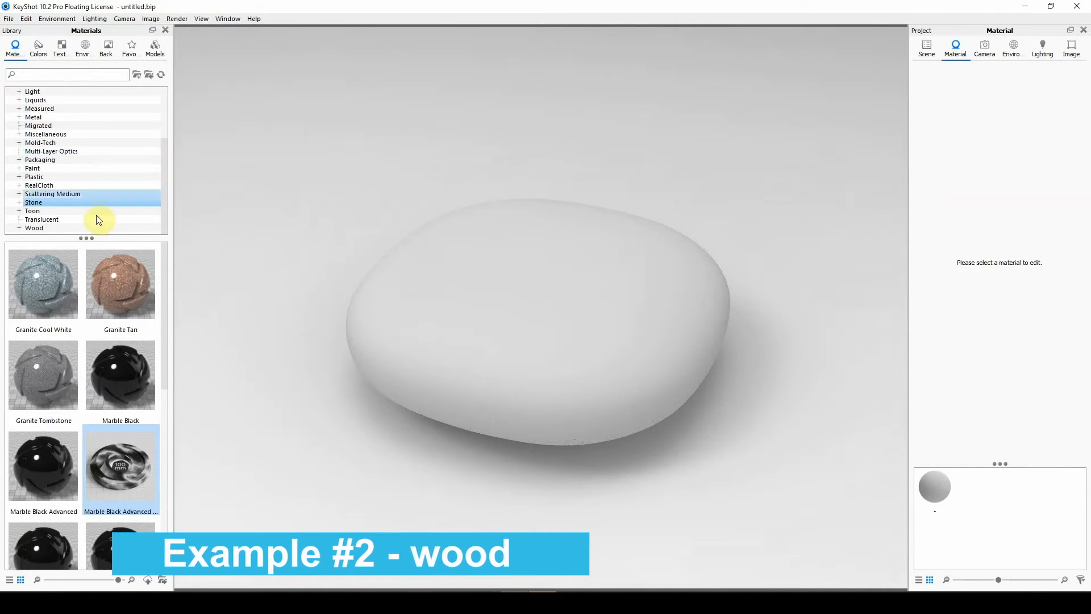
Apply the Black Walnut Wood Rough material from the Wood library to the plain stone model.
{"action": "left_click", "coordinate": [39, 227]}
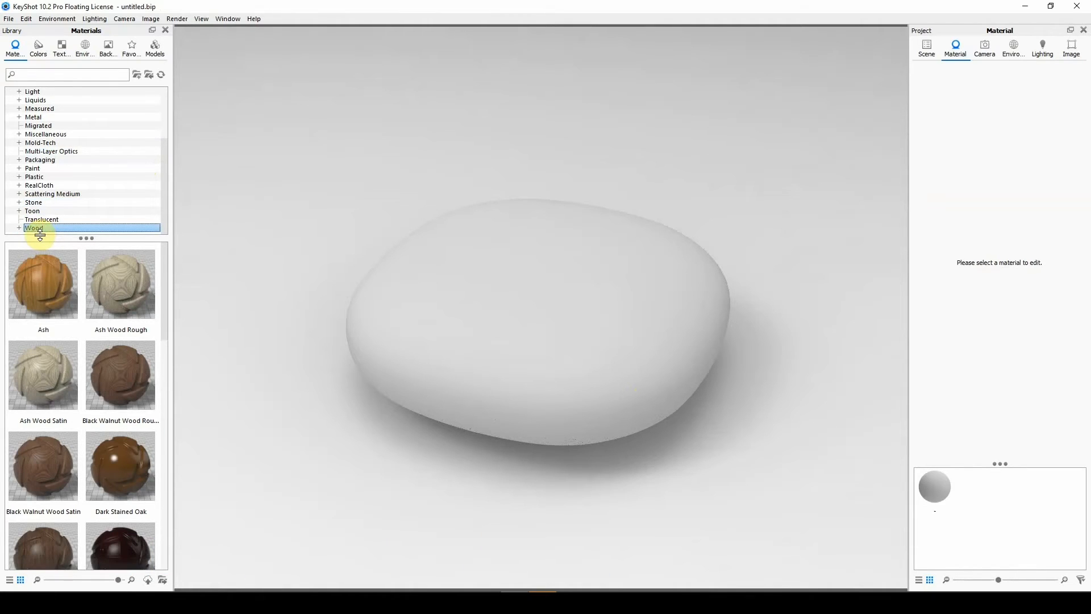
{"action": "left_click", "coordinate": [24, 280]}
{"action": "mouse_move", "coordinate": [90, 344]}
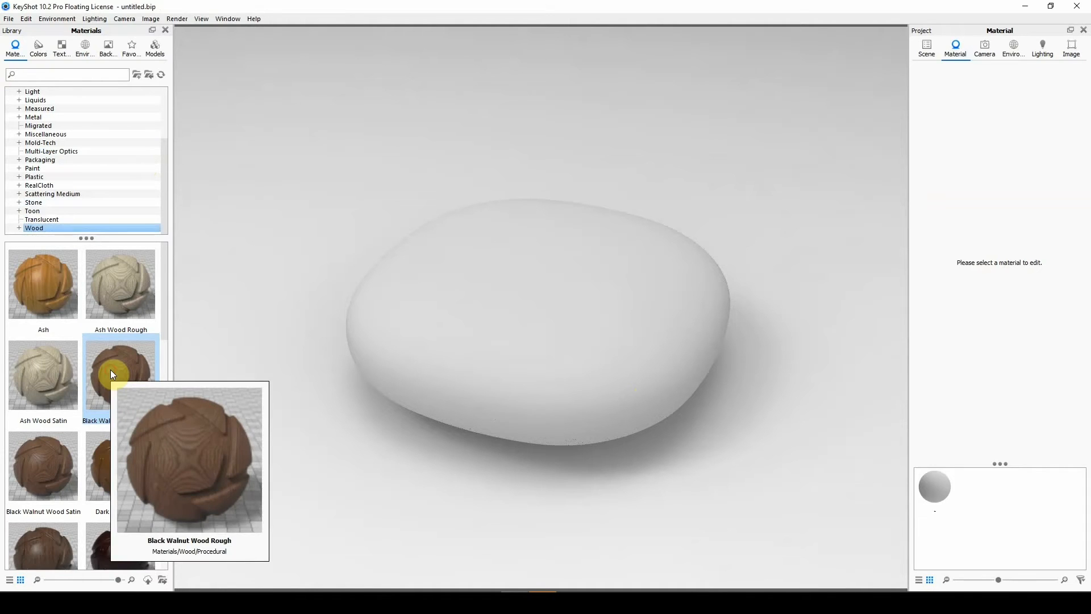
{"action": "left_click_drag", "start_coordinate": [112, 374], "coordinate": [497, 344]}
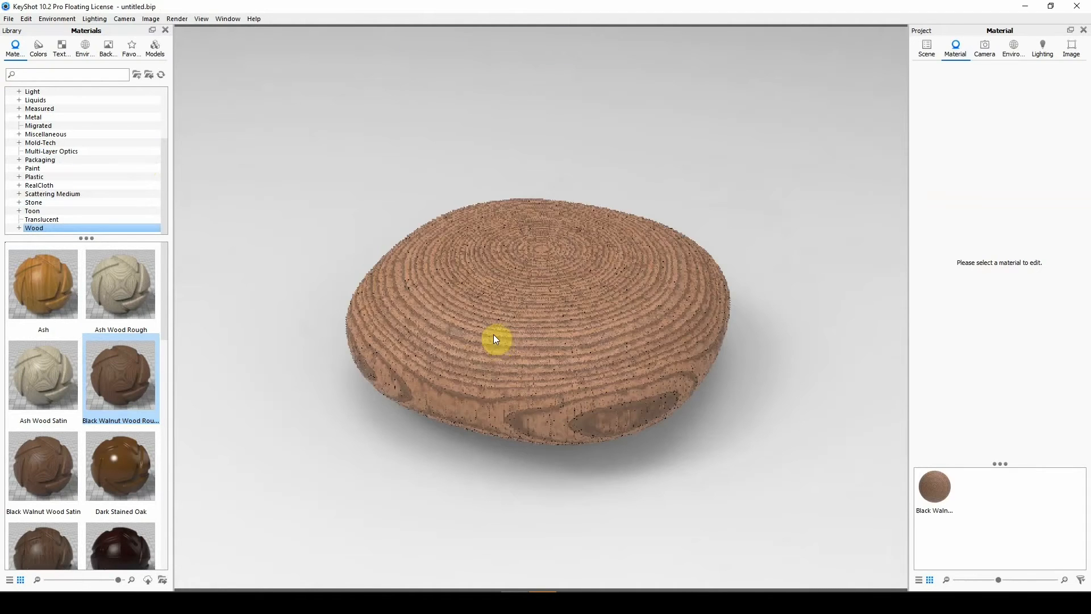
Open the material graph of the stone's Black Walnut Wood Rough material.
{"action": "left_click_drag", "start_coordinate": [527, 308], "coordinate": [497, 374]}
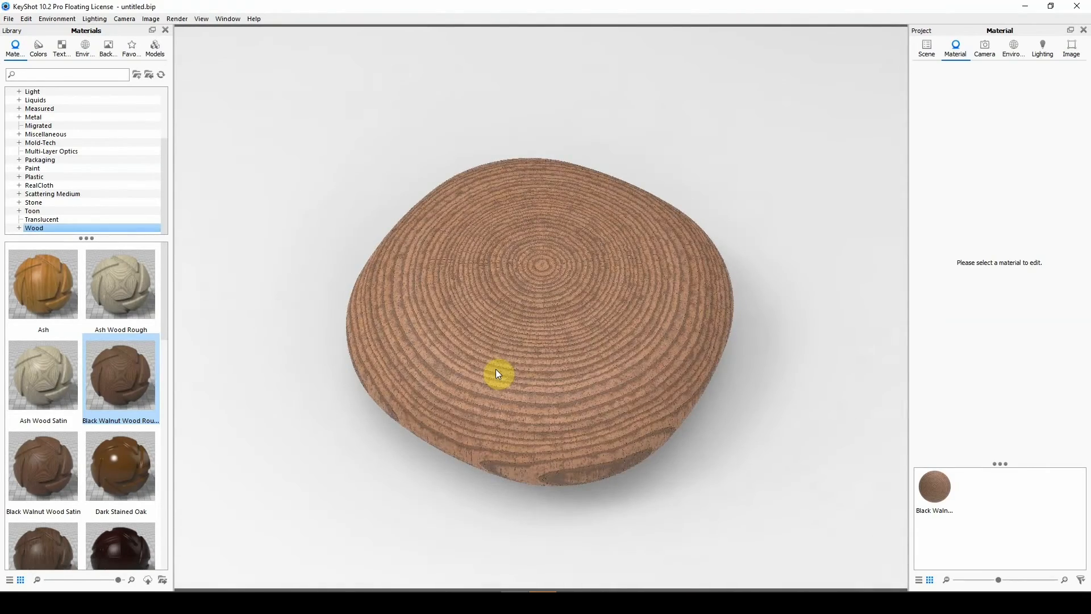
{"action": "double_click", "coordinate": [565, 344]}
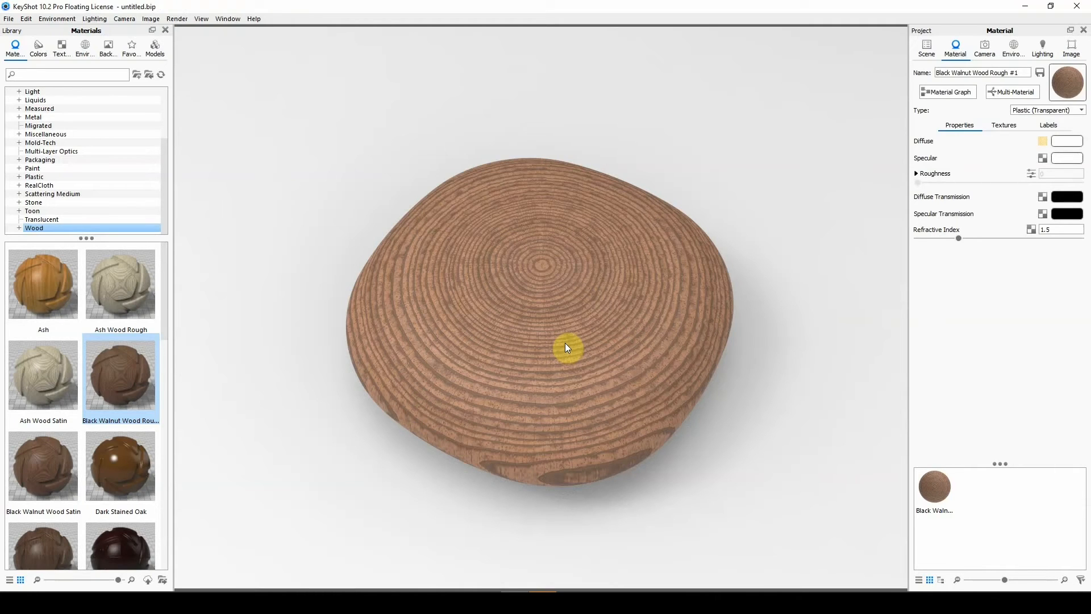
{"action": "left_click", "coordinate": [937, 93]}
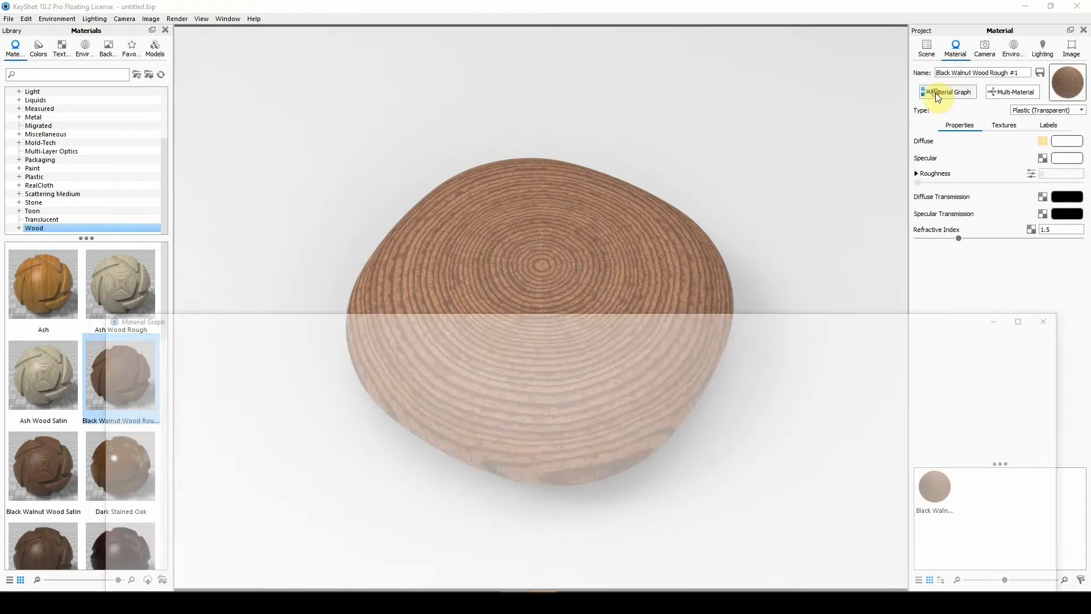
Move the material graph clear of the stone and open the Wood (Advanced) node's properties.
{"action": "left_click_drag", "start_coordinate": [515, 251], "coordinate": [496, 155]}
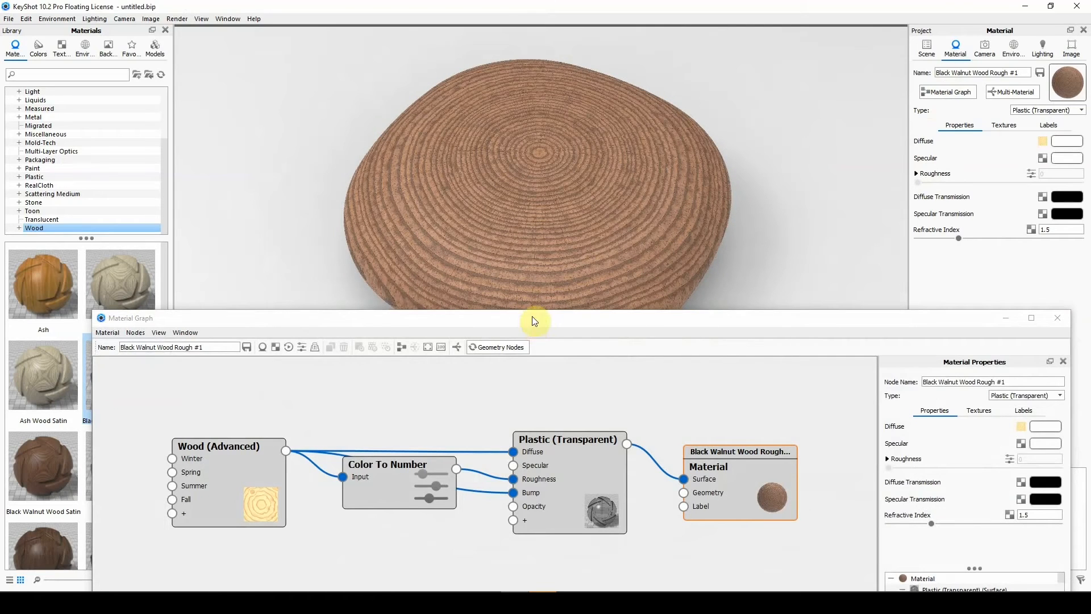
{"action": "left_click_drag", "start_coordinate": [530, 319], "coordinate": [448, 318]}
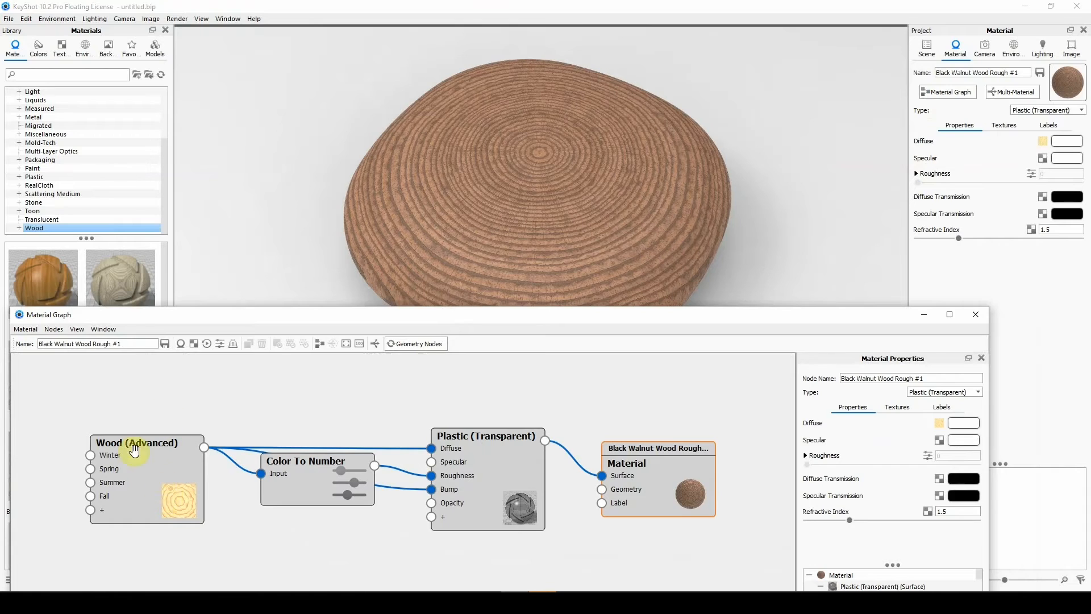
{"action": "left_click", "coordinate": [164, 466]}
{"action": "double_click", "coordinate": [164, 465]}
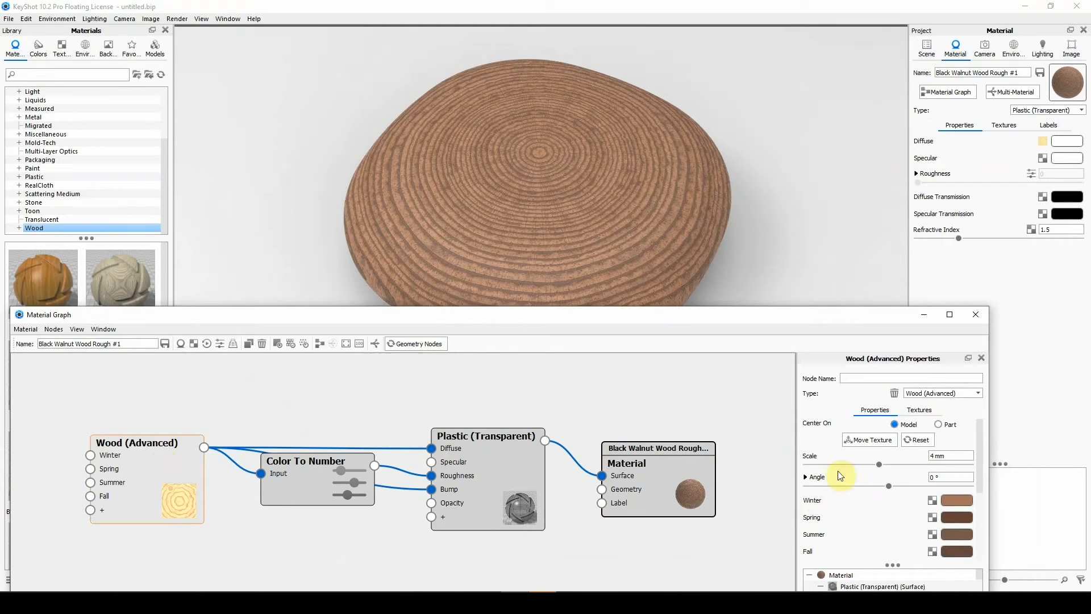
Rotate the wood texture 90° on the stone with Move Texture and inspect the grain from the side and above.
{"action": "left_click", "coordinate": [853, 441]}
{"action": "left_click_drag", "start_coordinate": [513, 208], "coordinate": [520, 211]}
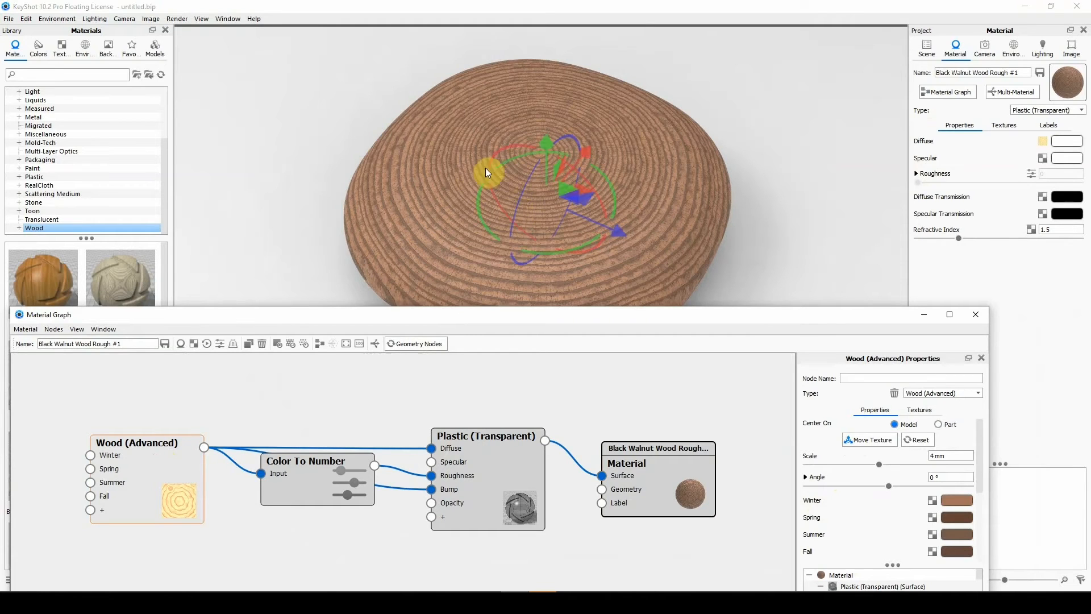
{"action": "scroll", "coordinate": [509, 175], "scroll_direction": "down", "scroll_amount": 1}
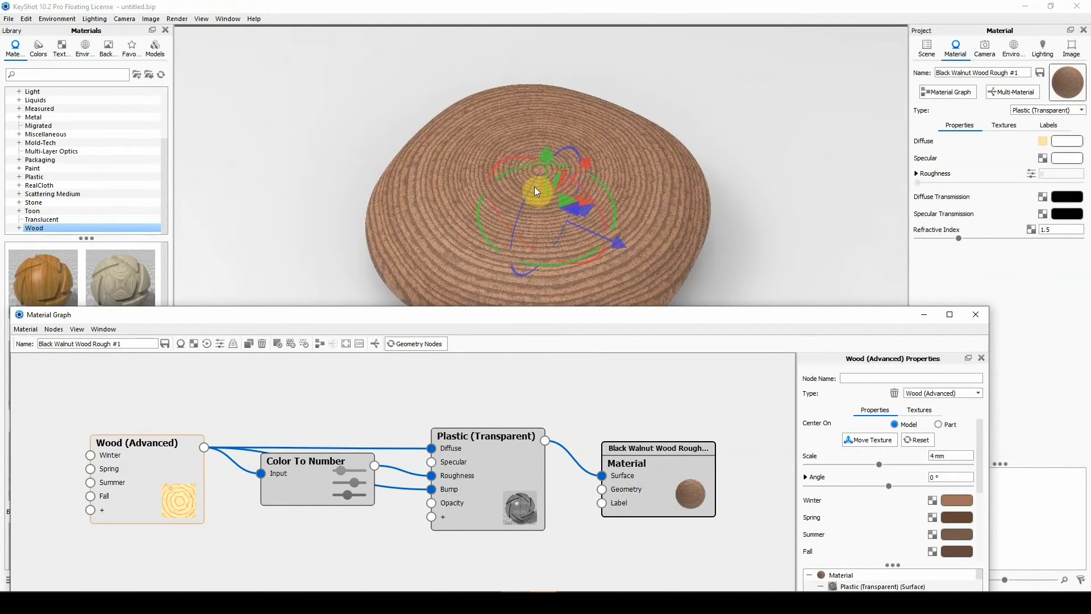
{"action": "left_click_drag", "start_coordinate": [531, 195], "coordinate": [492, 300]}
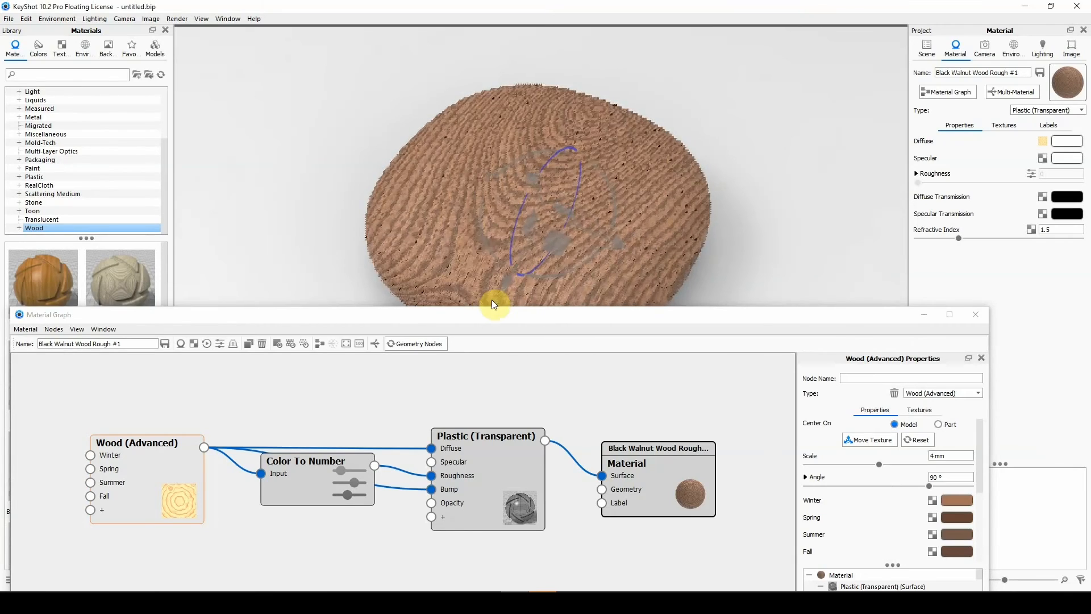
{"action": "scroll", "coordinate": [450, 193], "scroll_direction": "down", "scroll_amount": 1}
{"action": "middle_click_drag", "start_coordinate": [449, 172], "coordinate": [450, 119]}
{"action": "right_click", "coordinate": [467, 142]}
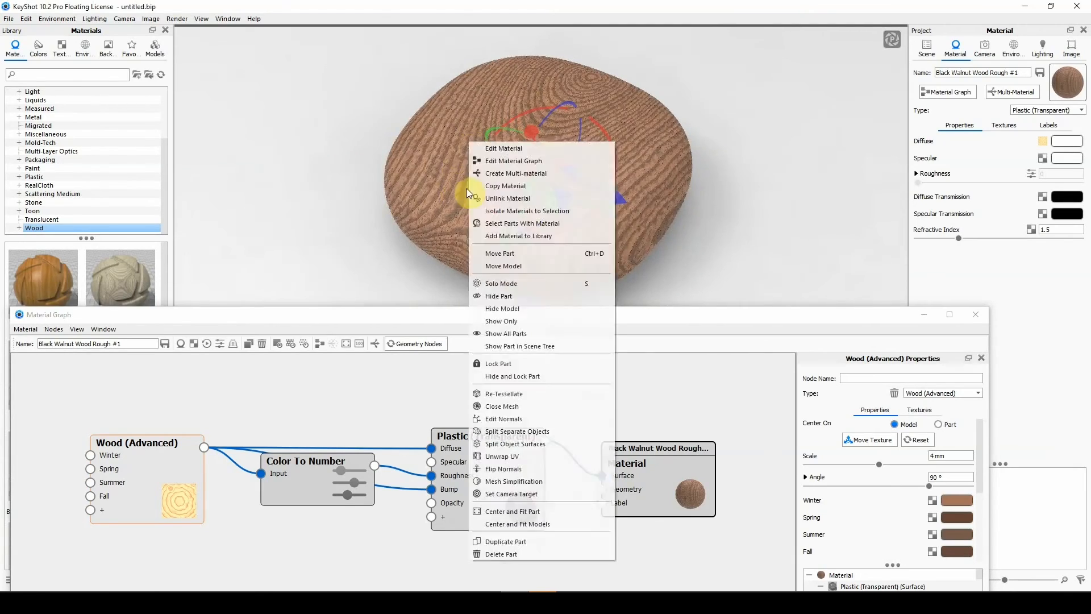
{"action": "left_click", "coordinate": [450, 170]}
{"action": "left_click_drag", "start_coordinate": [450, 169], "coordinate": [542, 114]}
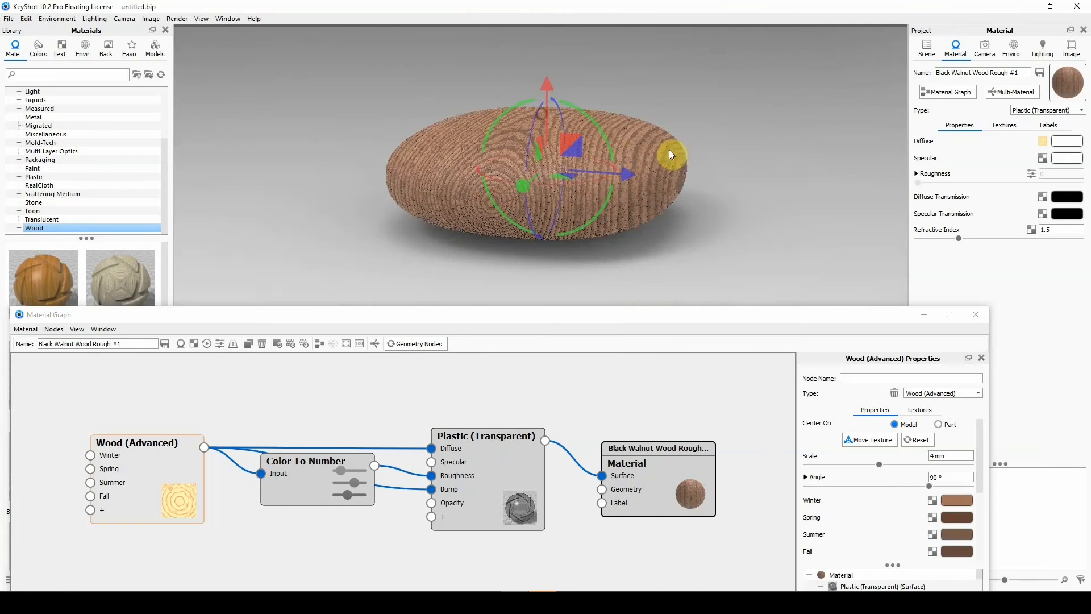
{"action": "left_click_drag", "start_coordinate": [663, 221], "coordinate": [634, 318]}
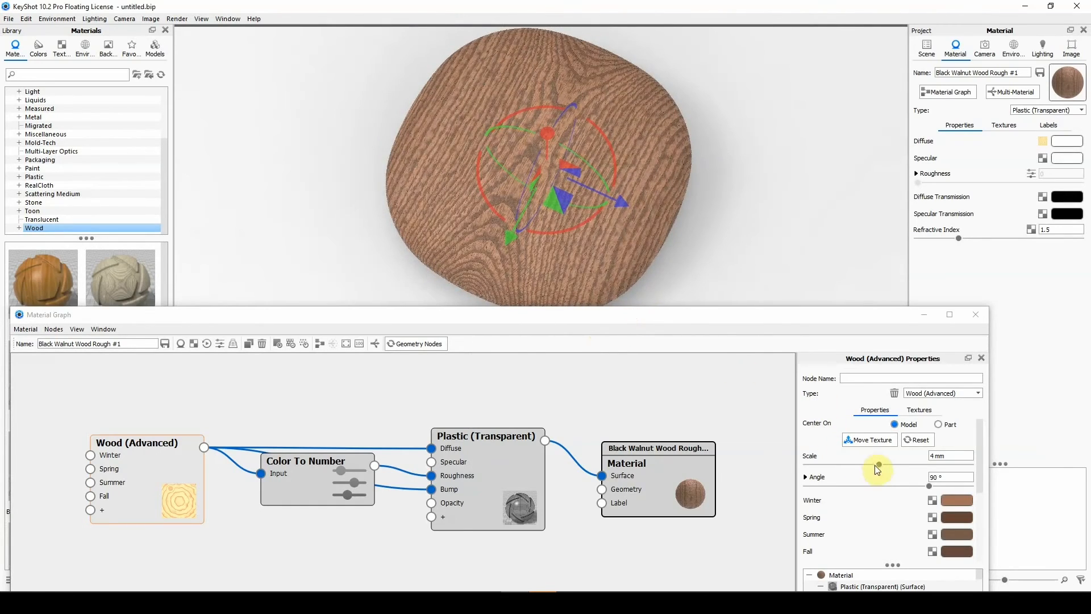
Set the Wood (Advanced) node's Scale to 6.3 mm and its Ring Width to 3.295.
{"action": "left_click_drag", "start_coordinate": [879, 464], "coordinate": [915, 464]}
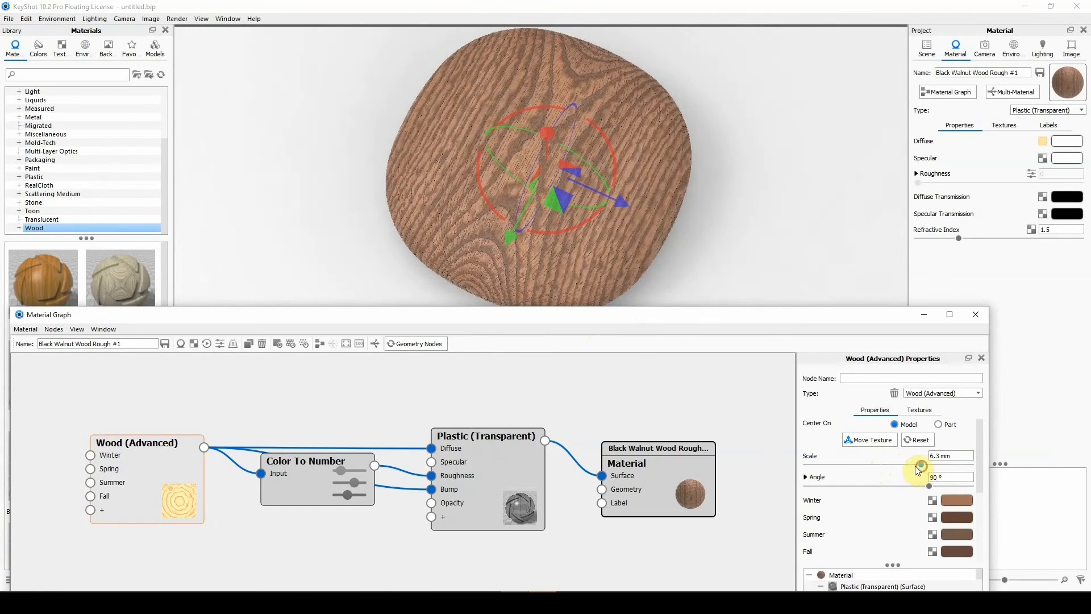
{"action": "scroll", "coordinate": [844, 502], "scroll_direction": "down", "scroll_amount": 2}
{"action": "scroll", "coordinate": [844, 502], "scroll_direction": "down", "scroll_amount": 1}
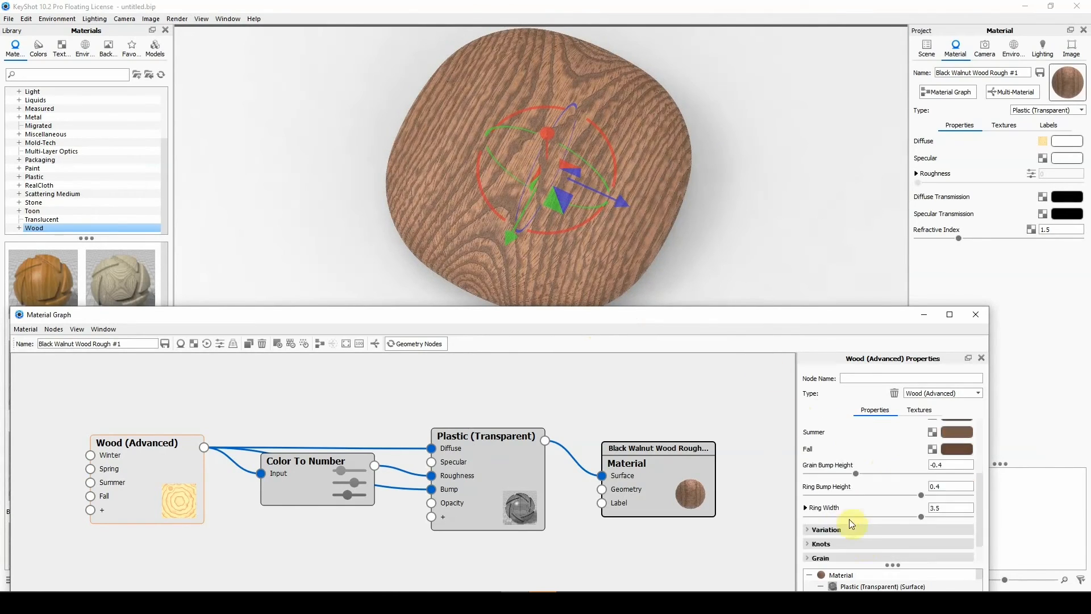
{"action": "left_click", "coordinate": [824, 529]}
{"action": "scroll", "coordinate": [832, 538], "scroll_direction": "down", "scroll_amount": 1}
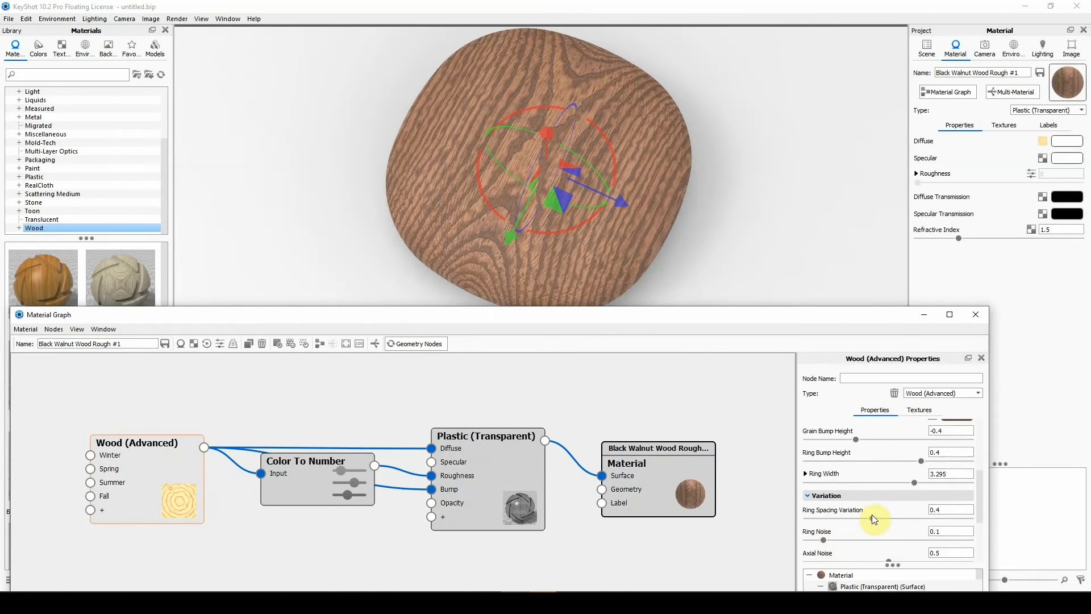
Set the wood's Ring Spacing Variation to 0.648 and Ring Noise to 0.157.
{"action": "left_click_drag", "start_coordinate": [873, 517], "coordinate": [913, 518]}
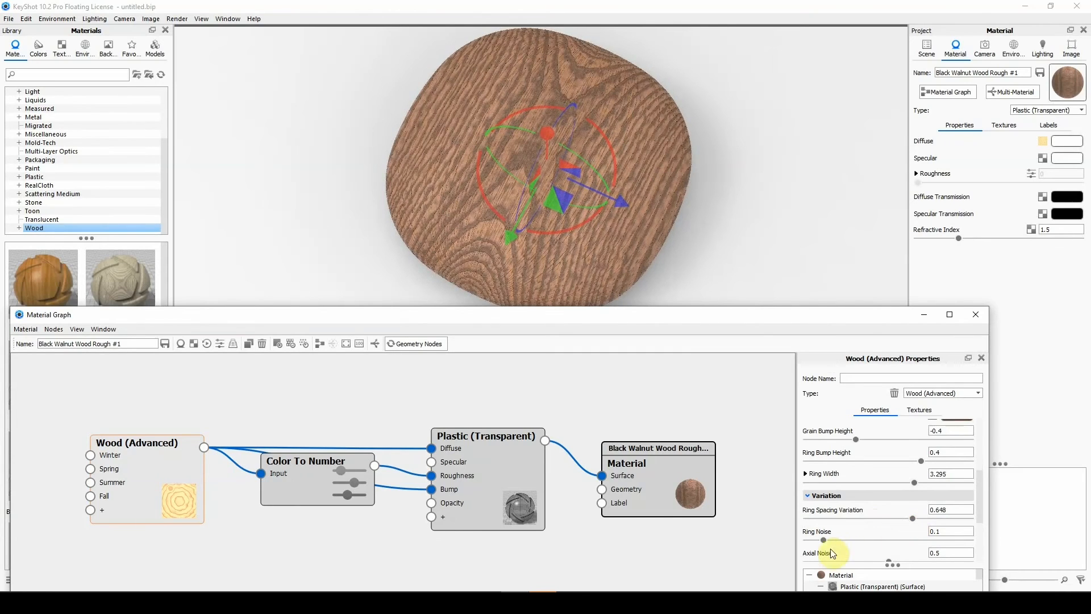
{"action": "mouse_move", "coordinate": [823, 540]}
{"action": "left_mouse_down"}
{"action": "mouse_move", "coordinate": [960, 542]}
{"action": "mouse_move", "coordinate": [834, 544]}
{"action": "left_mouse_up"}
{"action": "scroll", "coordinate": [836, 546], "scroll_direction": "down", "scroll_amount": 1}
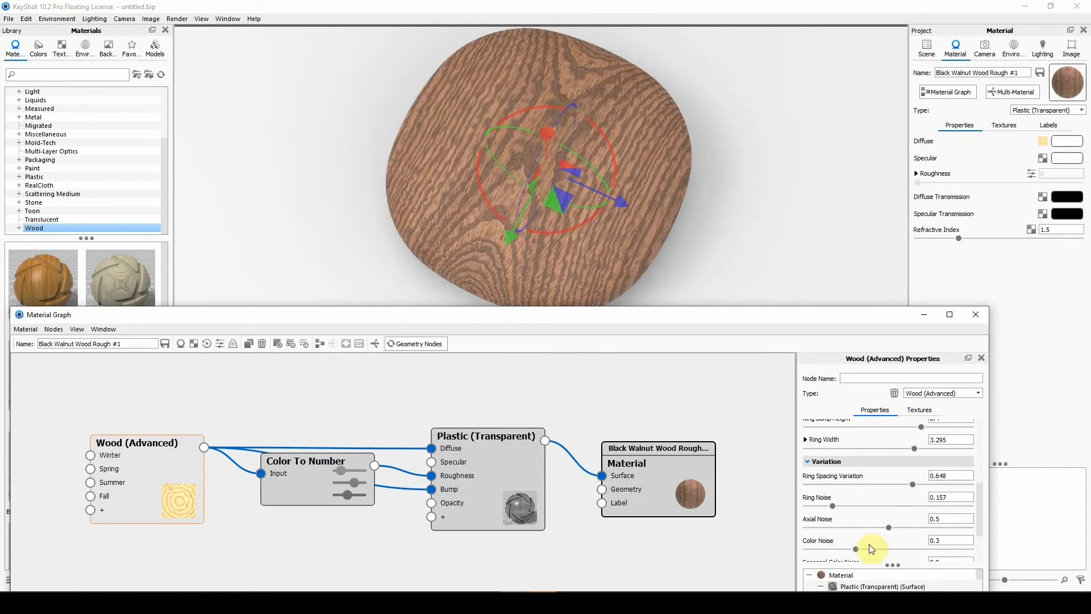
{"action": "scroll", "coordinate": [888, 546], "scroll_direction": "down", "scroll_amount": 1}
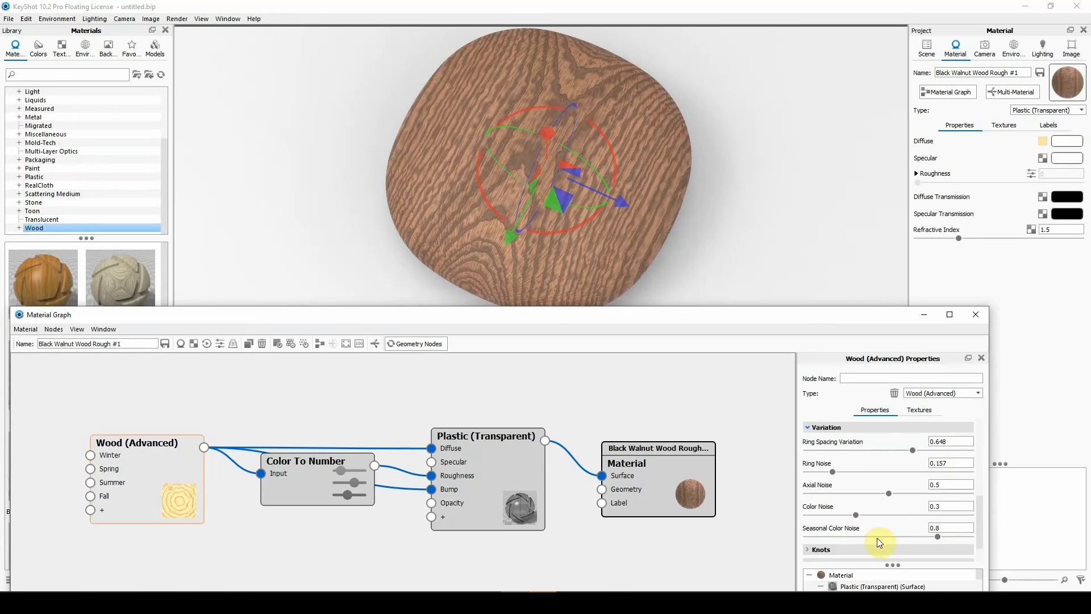
Set the wood's Winter color to pink with hue 306°, saturation 75% and value 86%.
{"action": "scroll", "coordinate": [935, 482], "scroll_direction": "up", "scroll_amount": 4}
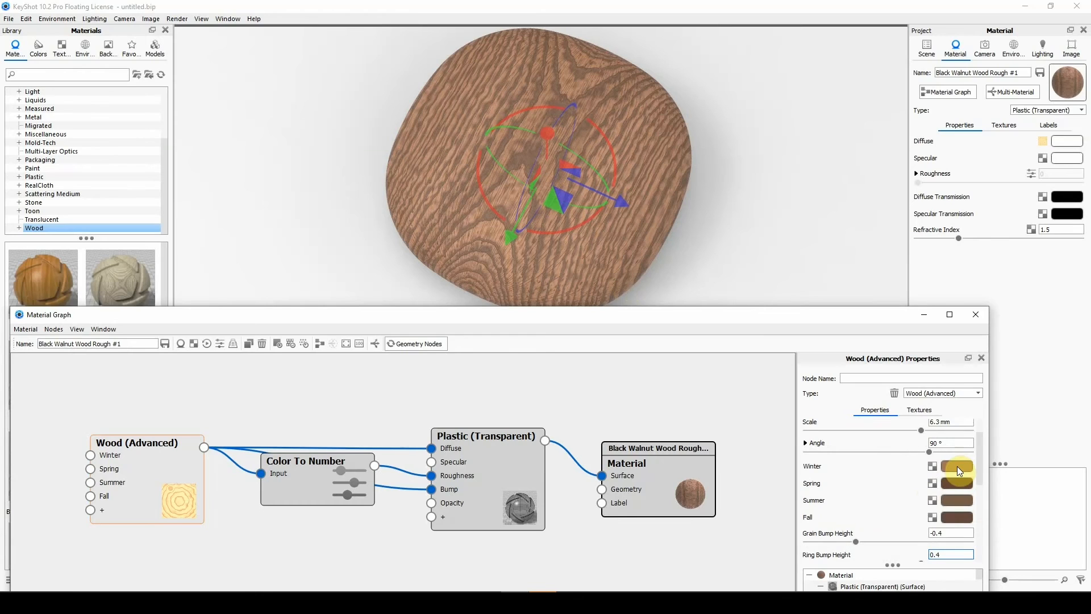
{"action": "scroll", "coordinate": [874, 443], "scroll_direction": "up", "scroll_amount": 1}
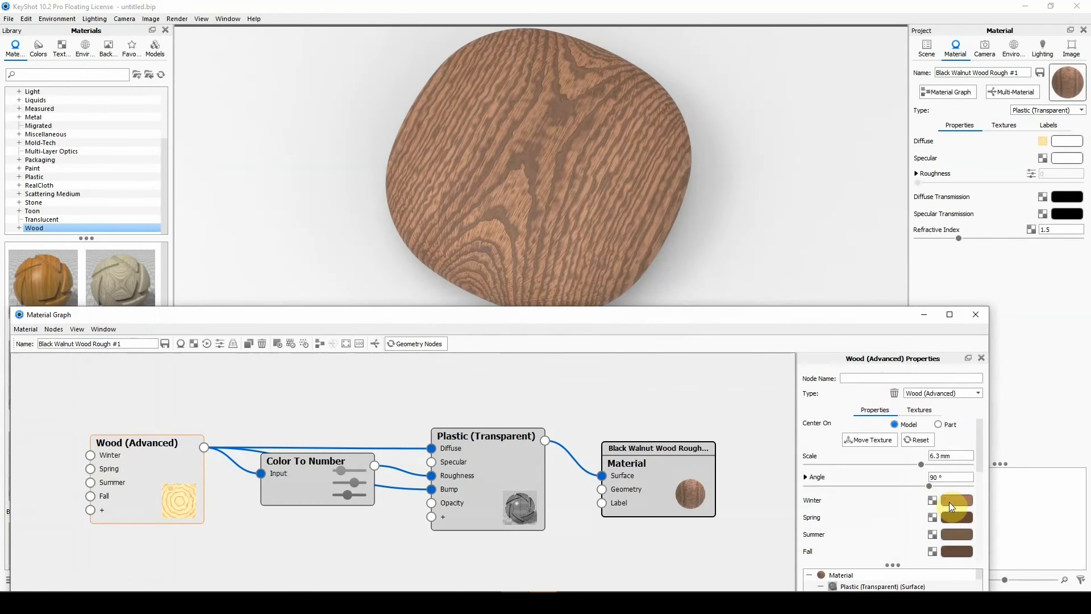
{"action": "left_click", "coordinate": [949, 502]}
{"action": "left_click", "coordinate": [939, 363]}
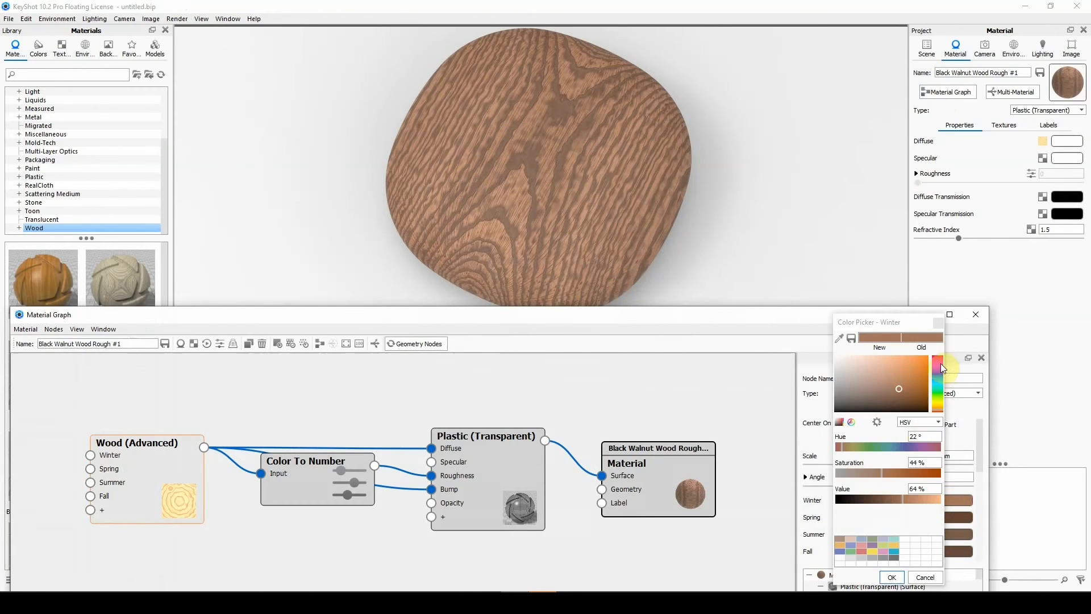
{"action": "left_click", "coordinate": [918, 362]}
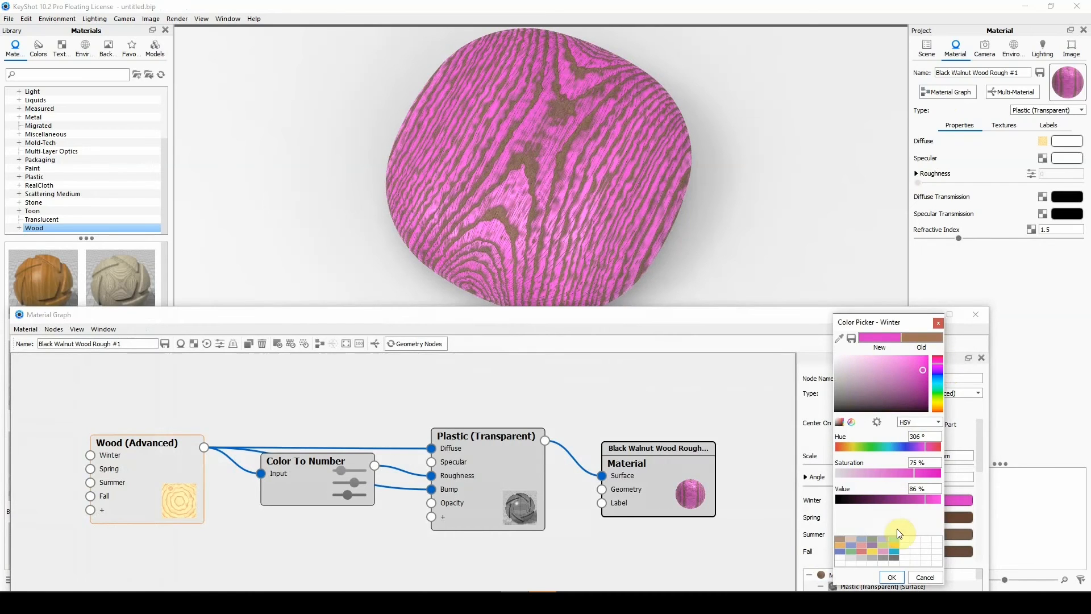
{"action": "left_click", "coordinate": [891, 577]}
Set the wood's Summer color to green with hue 145°, saturation 69% and value 91%.
{"action": "left_click", "coordinate": [944, 536]}
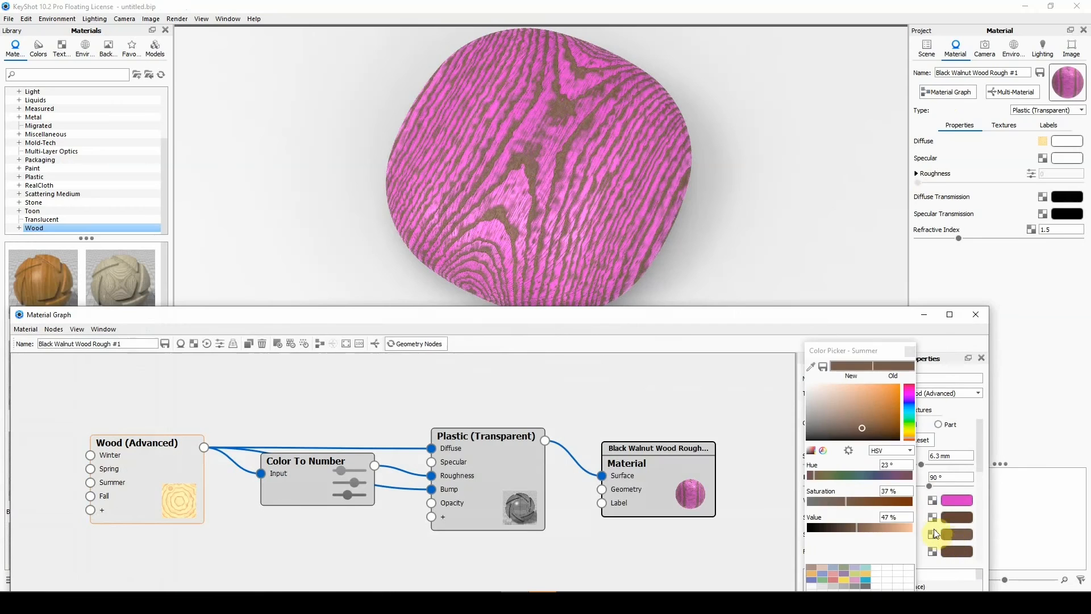
{"action": "left_click", "coordinate": [909, 421]}
{"action": "left_click", "coordinate": [871, 423]}
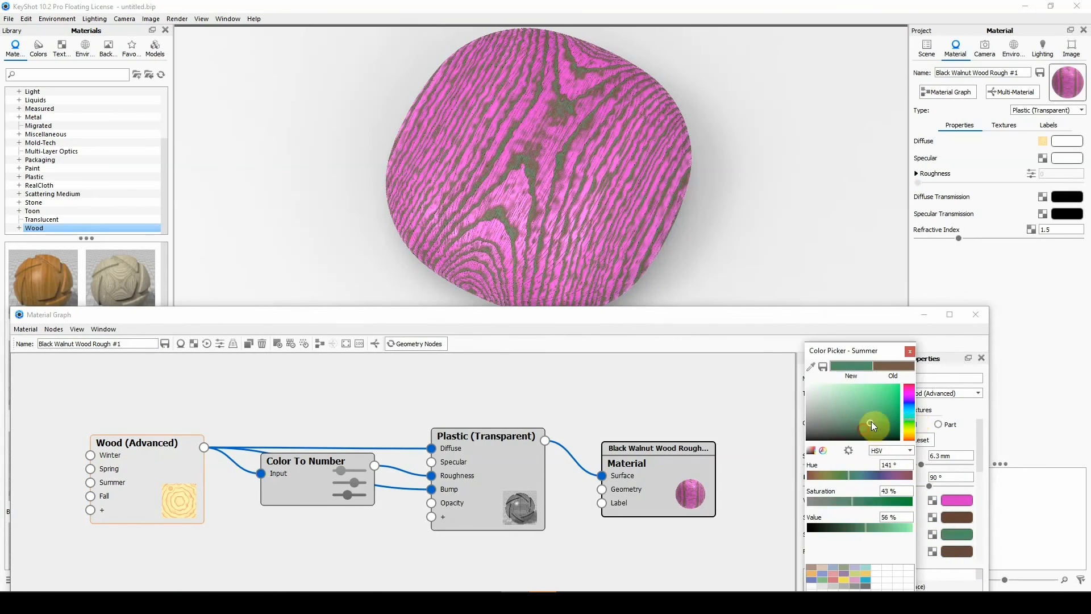
{"action": "mouse_move", "coordinate": [873, 426]}
{"action": "left_mouse_down"}
{"action": "mouse_move", "coordinate": [898, 409]}
{"action": "mouse_move", "coordinate": [891, 393]}
{"action": "left_mouse_up"}
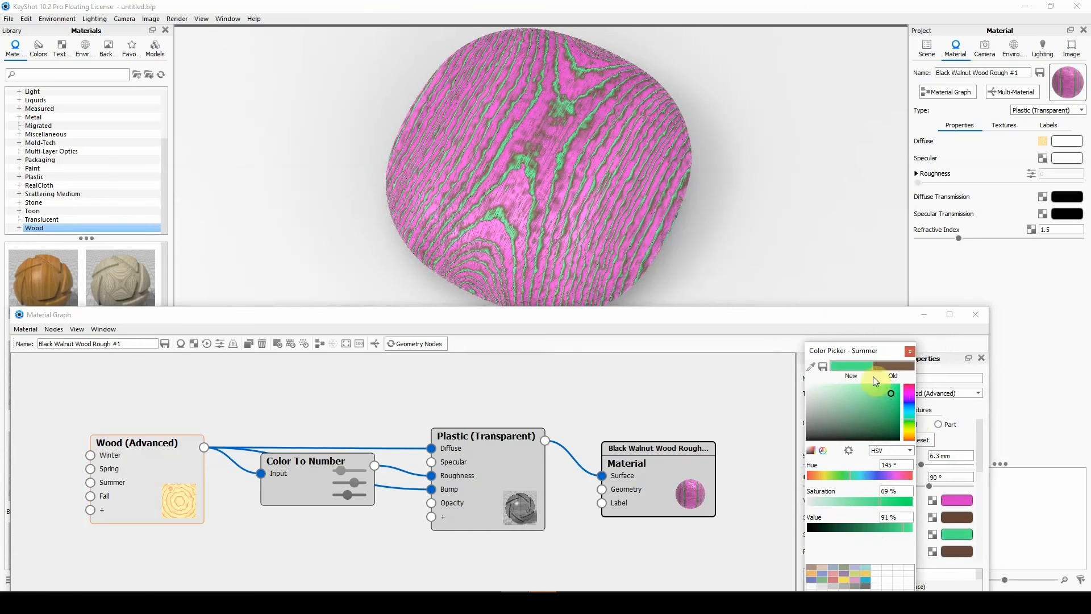
{"action": "left_click_drag", "start_coordinate": [881, 352], "coordinate": [883, 302]}
{"action": "left_click", "coordinate": [866, 554]}
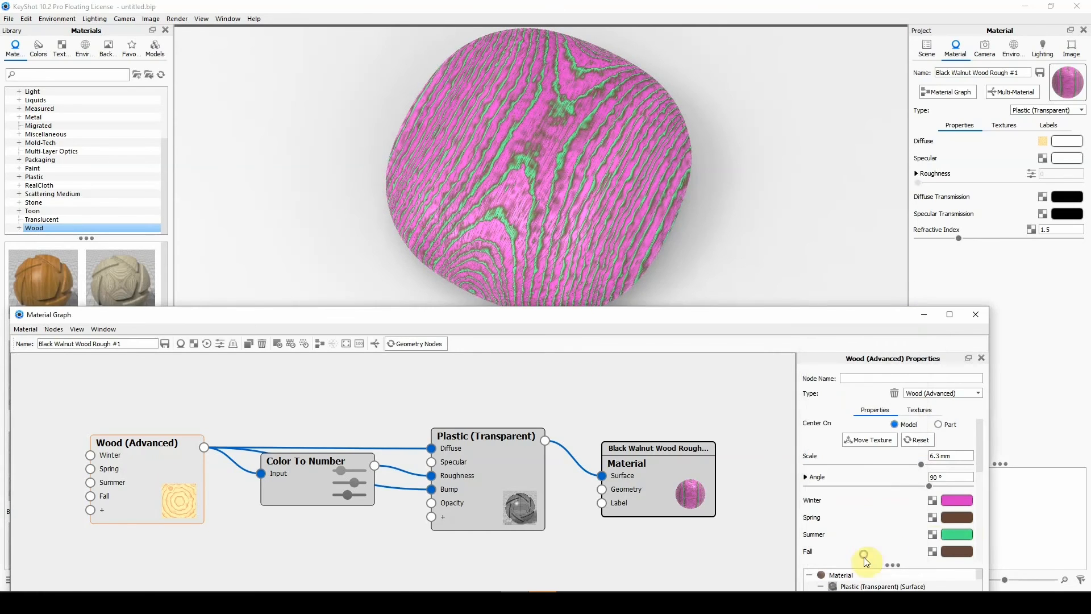
Set the wood's Spring color to yellow with hue 59°, saturation 89% and value 86%.
{"action": "left_click", "coordinate": [966, 515]}
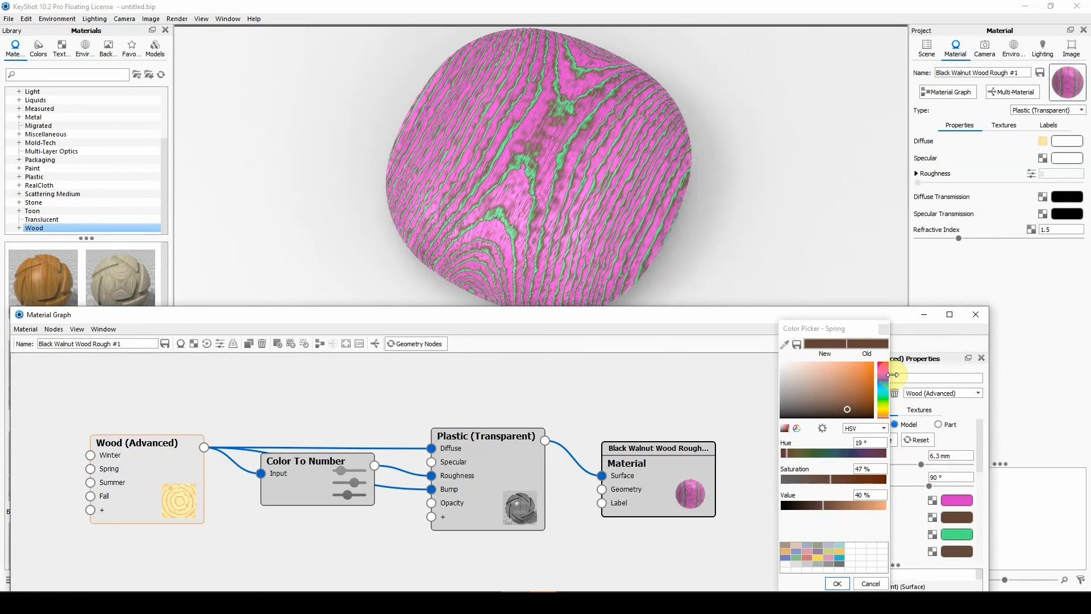
{"action": "left_click", "coordinate": [884, 409]}
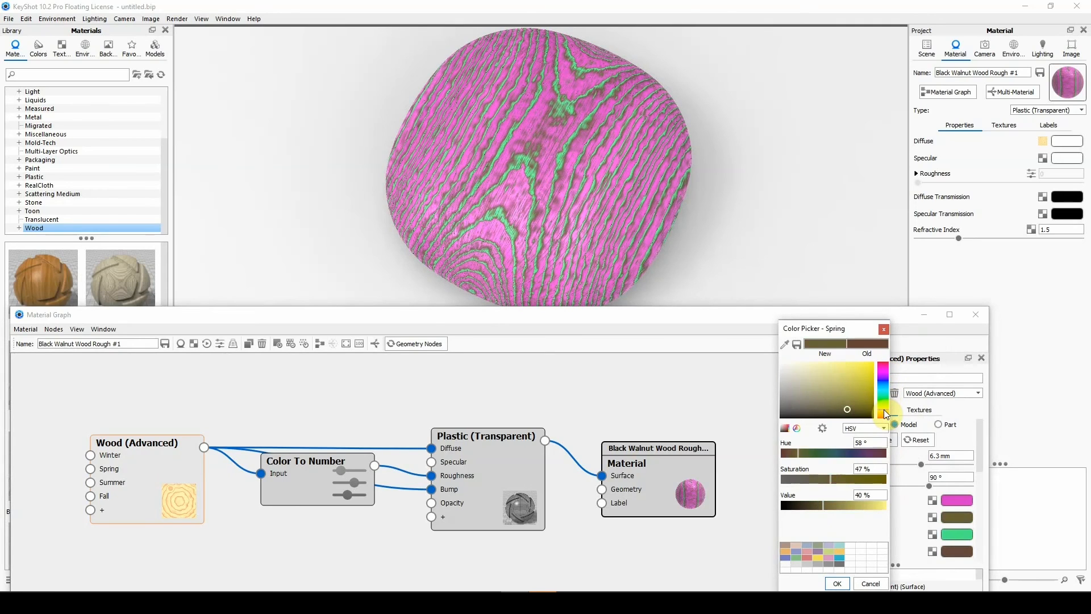
{"action": "left_click_drag", "start_coordinate": [845, 408], "coordinate": [872, 376]}
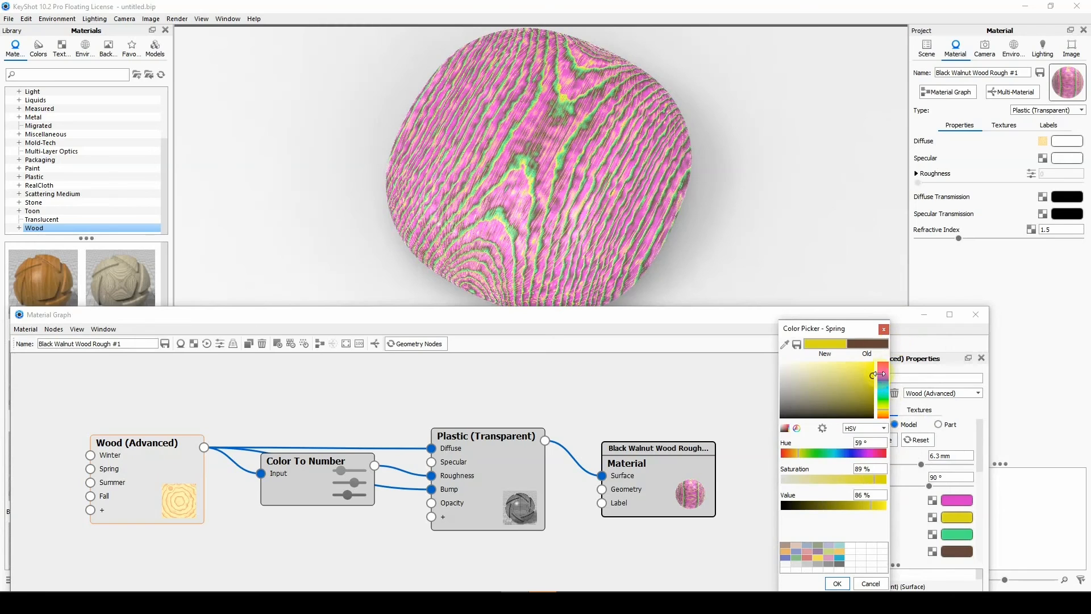
{"action": "left_click", "coordinate": [837, 584]}
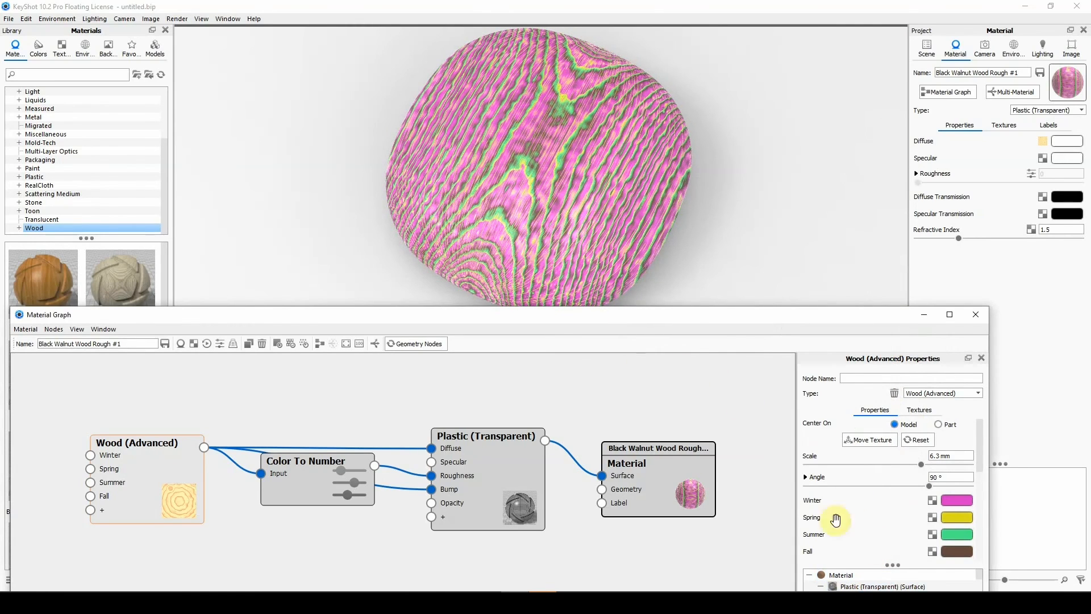
Set the wood's Fall color to a lighter brown with hue 21°, saturation 47% and value 64%.
{"action": "left_click", "coordinate": [957, 551]}
{"action": "mouse_move", "coordinate": [817, 434]}
{"action": "left_mouse_down"}
{"action": "mouse_move", "coordinate": [829, 401]}
{"action": "mouse_move", "coordinate": [819, 422]}
{"action": "left_mouse_up"}
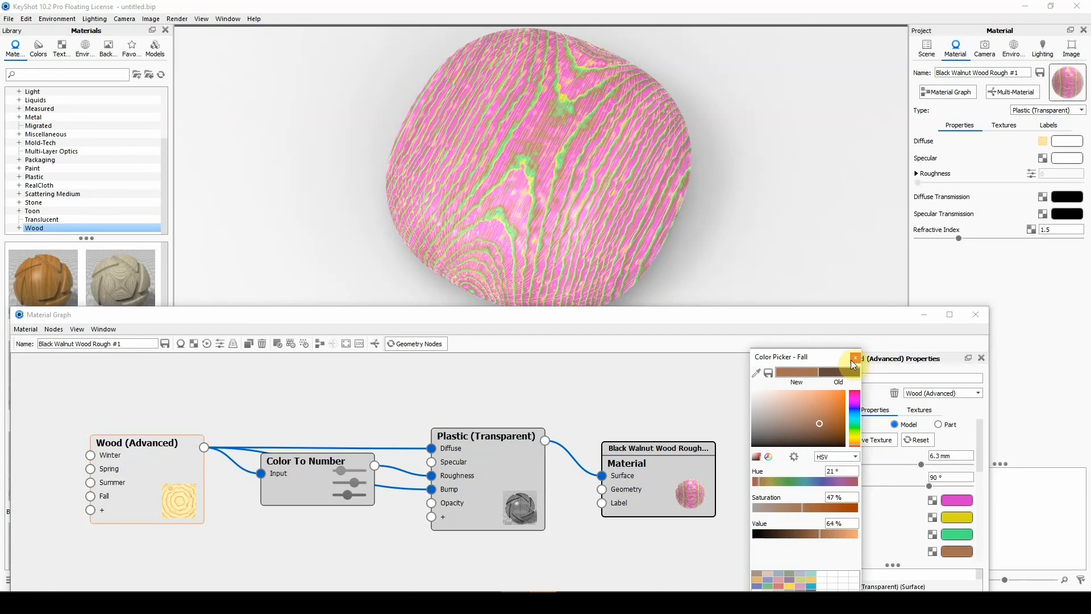
{"action": "left_click_drag", "start_coordinate": [850, 359], "coordinate": [859, 307]}
{"action": "left_click", "coordinate": [818, 560]}
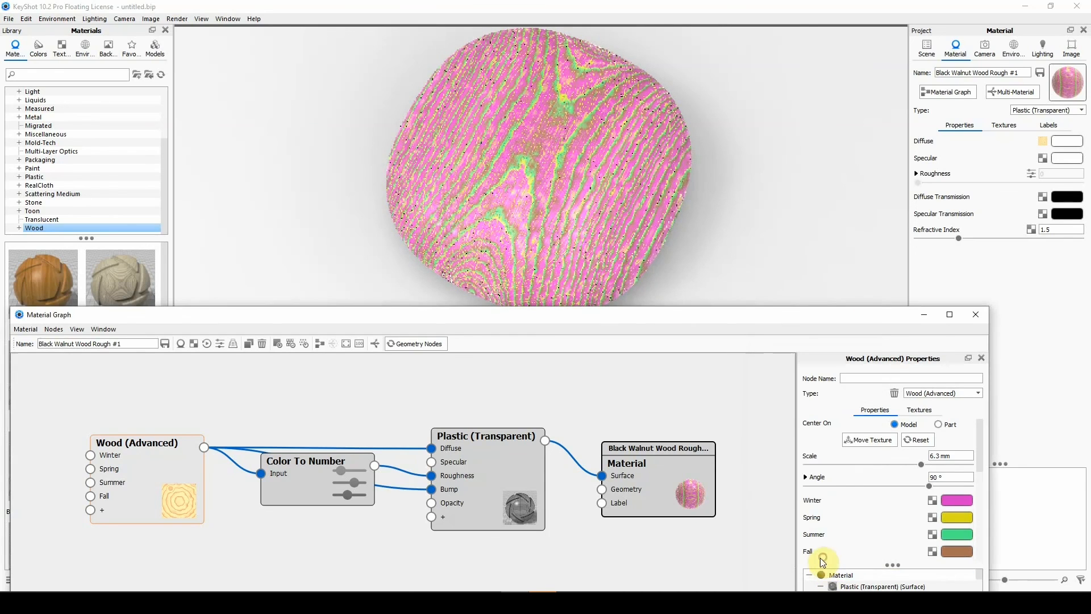